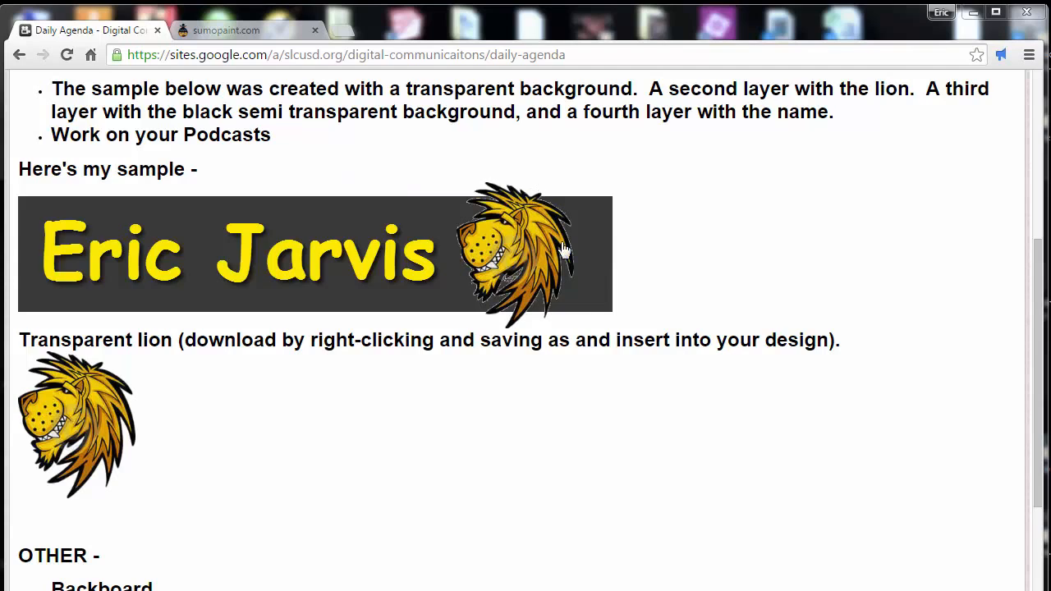
# Step: Mark the sample banner's lion mane, face, dark bar and yellow name with arrows
pyautogui.moveTo(542, 401); pyautogui.dragTo(459, 345)
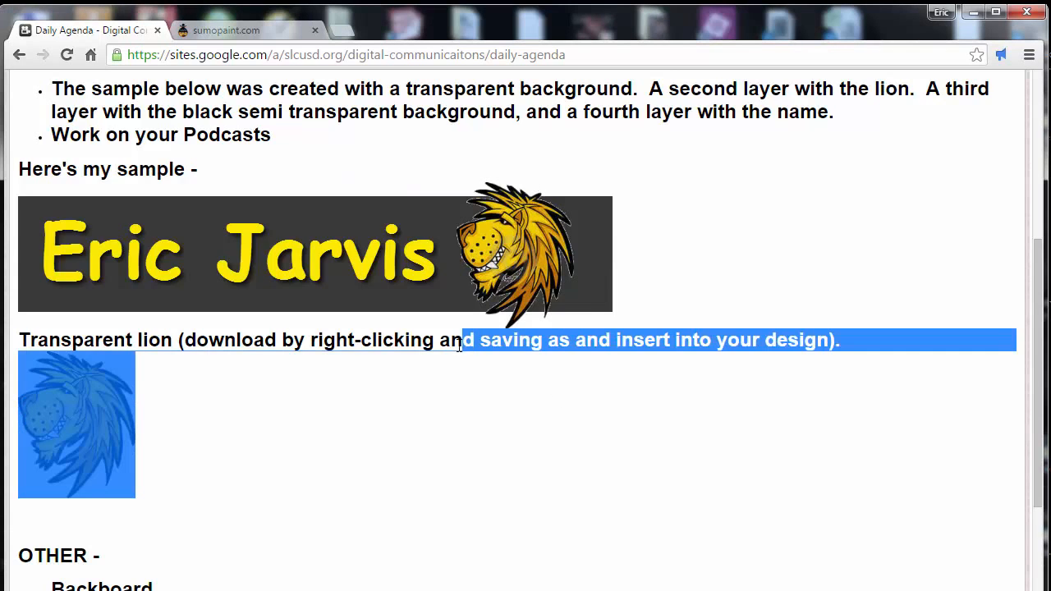
pyautogui.click(530, 410)
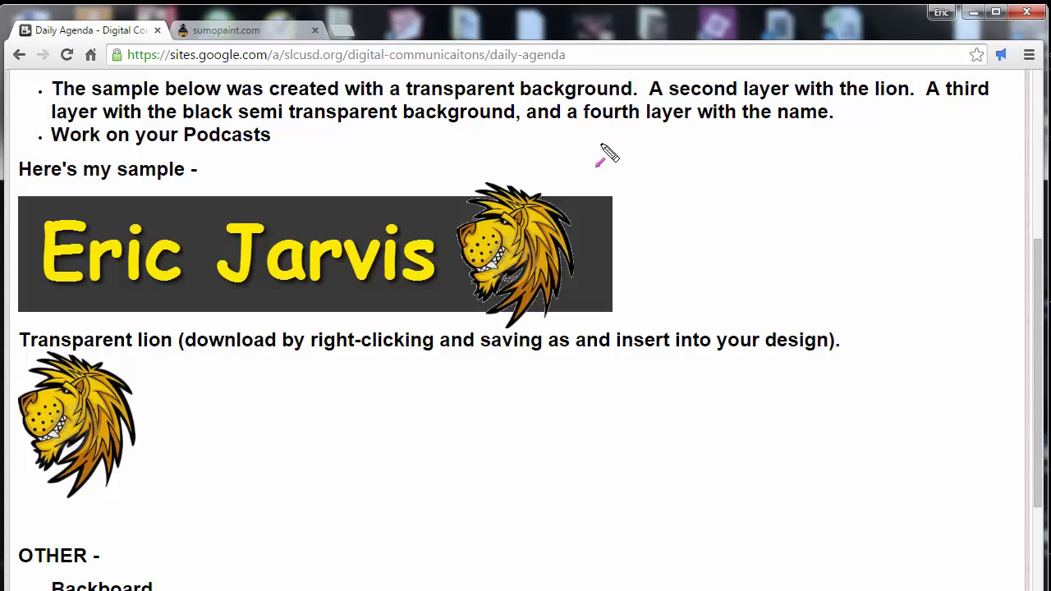
pyautogui.moveTo(609, 132)
pyautogui.mouseDown()
pyautogui.moveTo(544, 172)
pyautogui.moveTo(492, 184)
pyautogui.mouseUp()
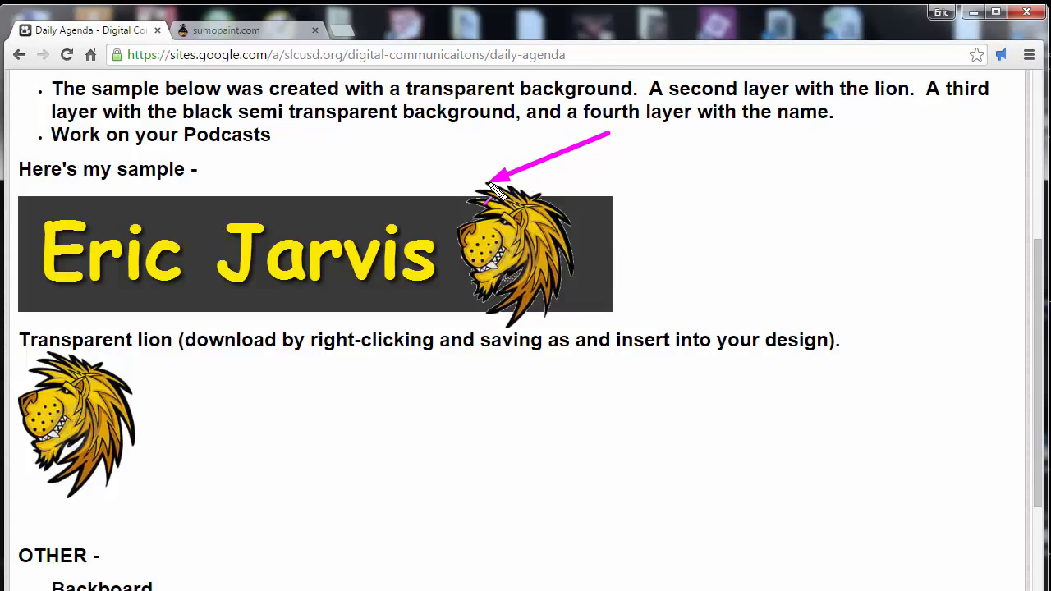
pyautogui.moveTo(679, 195)
pyautogui.mouseDown()
pyautogui.moveTo(646, 225)
pyautogui.moveTo(538, 241)
pyautogui.mouseUp()
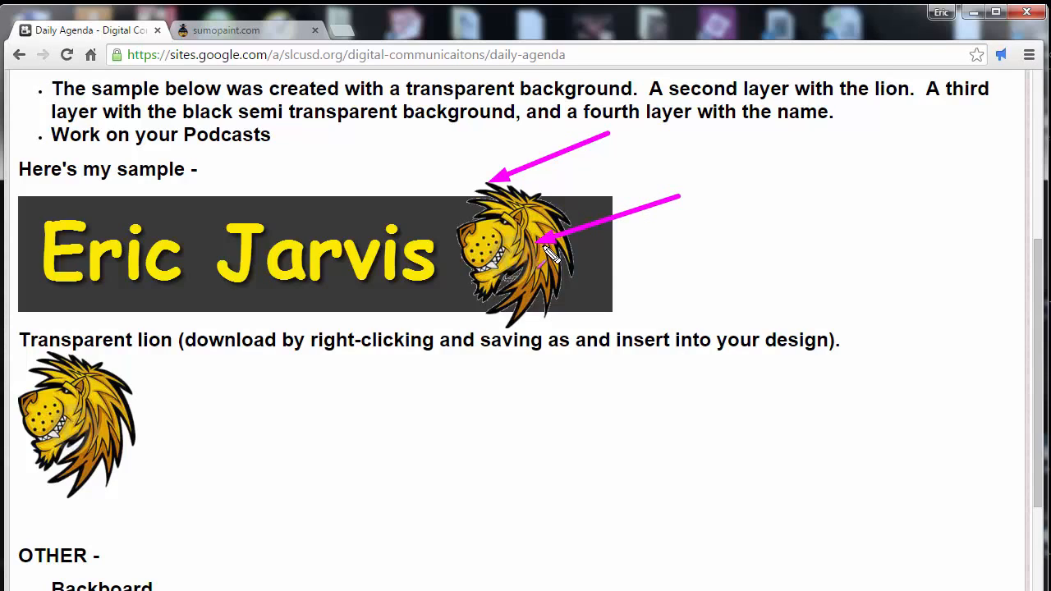
pyautogui.moveTo(382, 161); pyautogui.dragTo(343, 211)
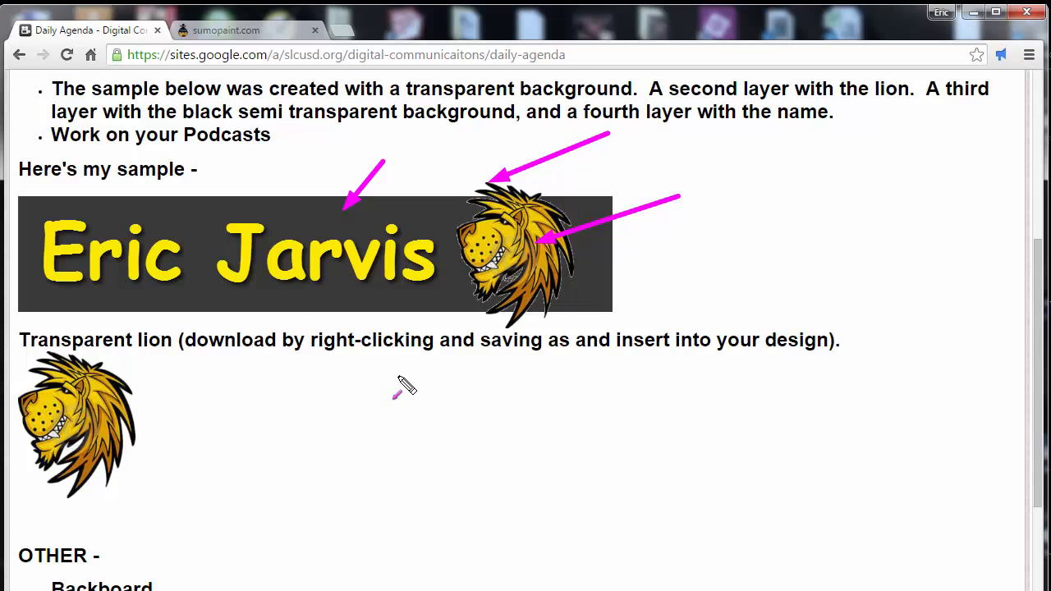
pyautogui.moveTo(398, 377); pyautogui.dragTo(330, 301)
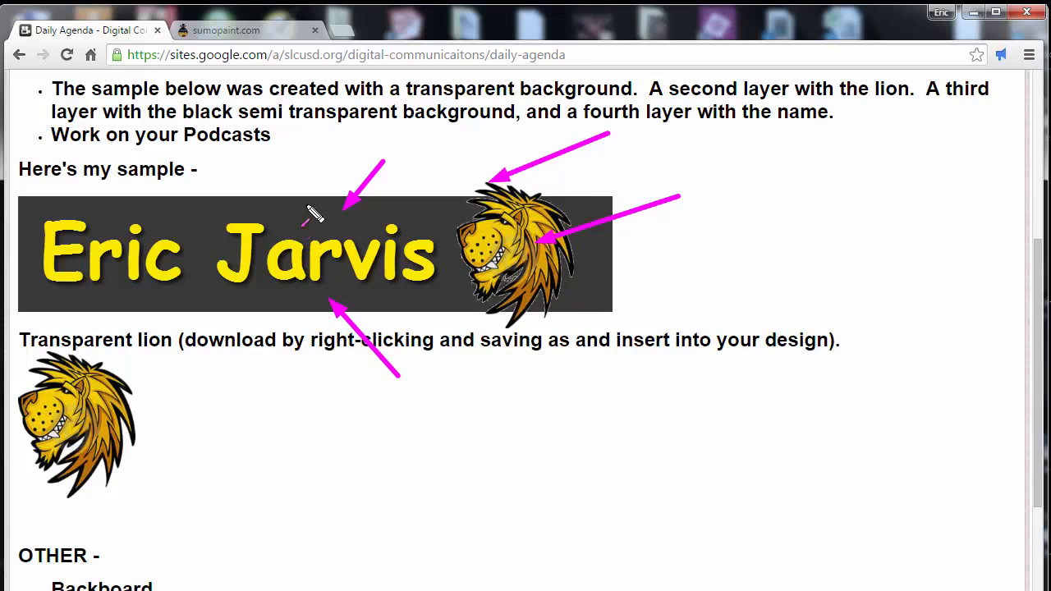
pyautogui.moveTo(304, 188); pyautogui.dragTo(284, 241)
pyautogui.press('Escape')
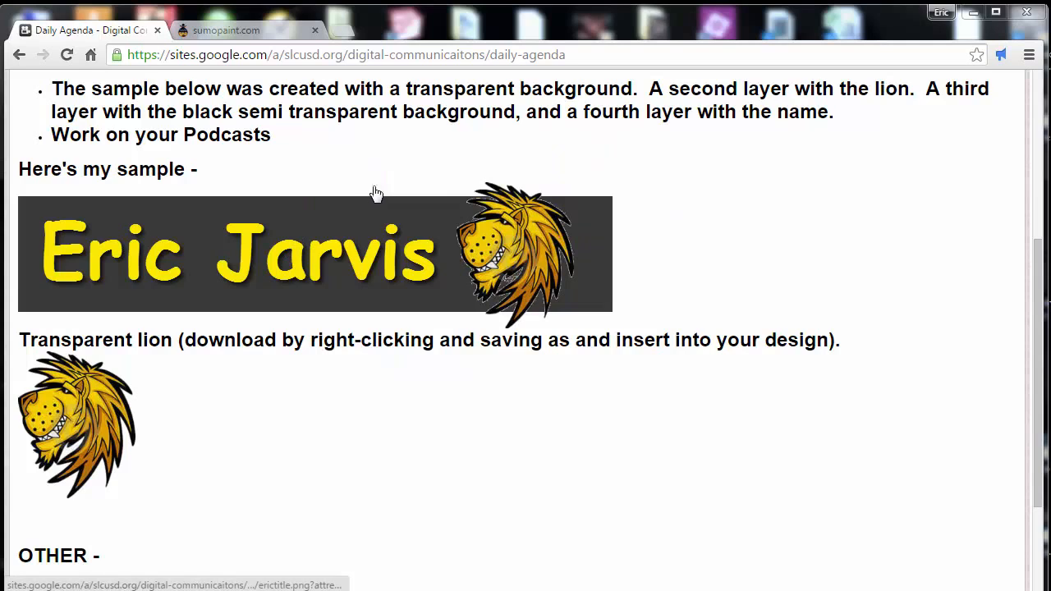
# Step: Point out the required banner width and 180 px height in the assignment
pyautogui.scroll(3, 701, 170)
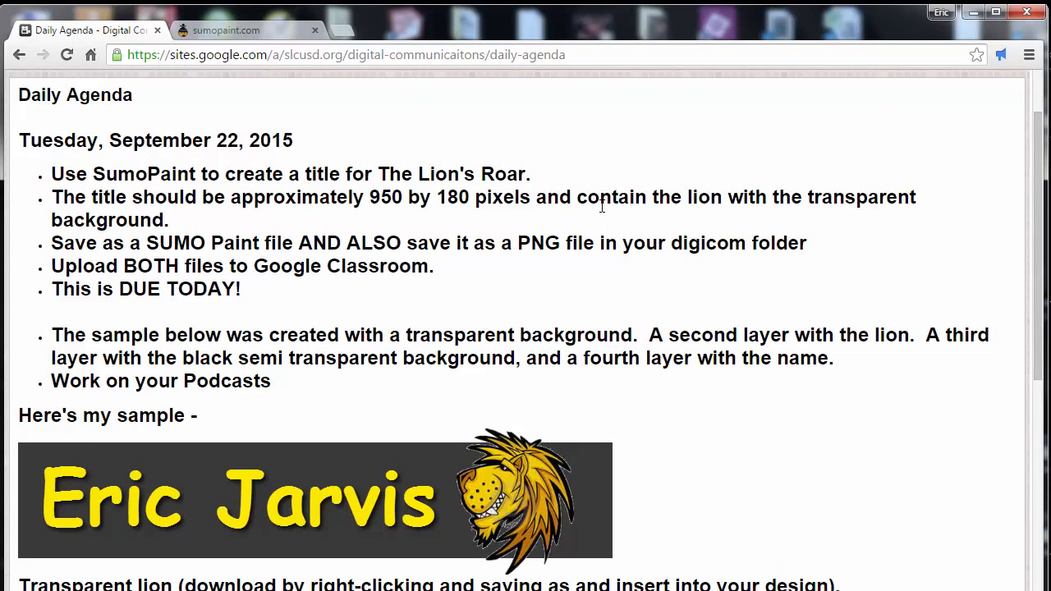
pyautogui.scroll(-2, 602, 206)
pyautogui.scroll(3, 600, 211)
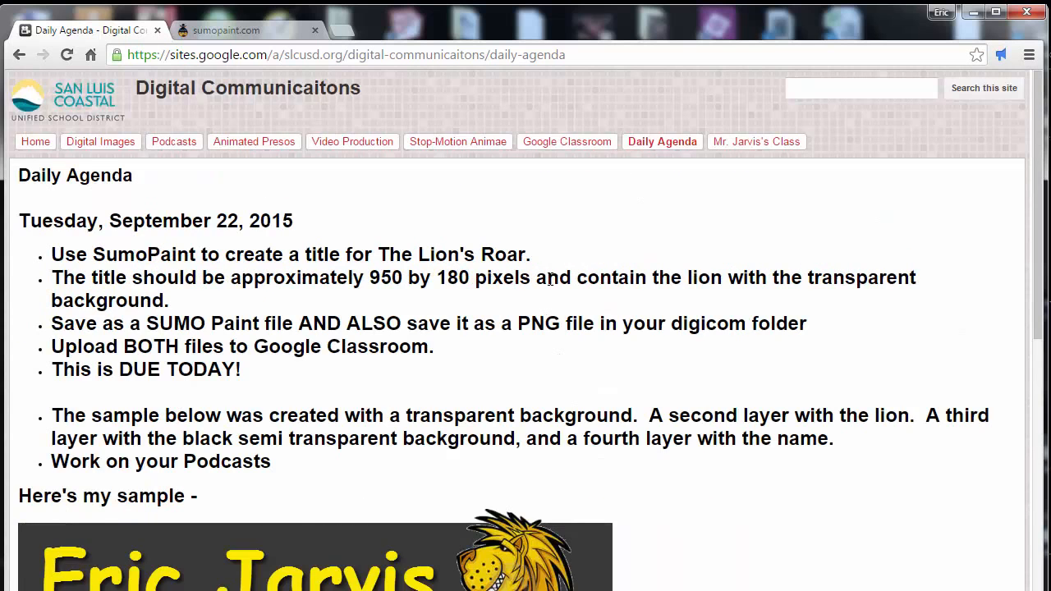
pyautogui.scroll(-1, 549, 280)
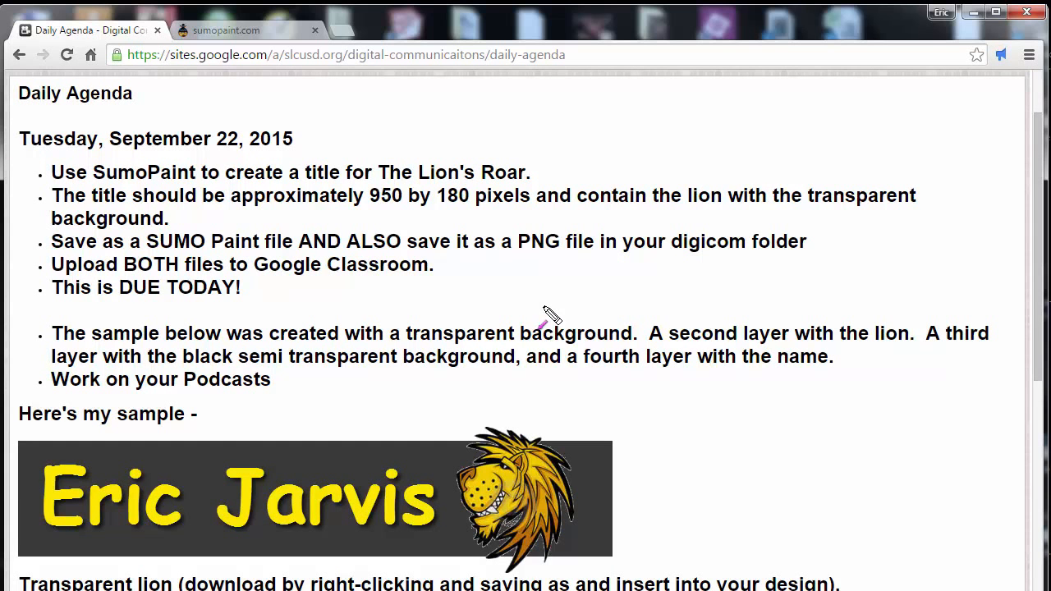
pyautogui.moveTo(543, 306); pyautogui.dragTo(399, 214)
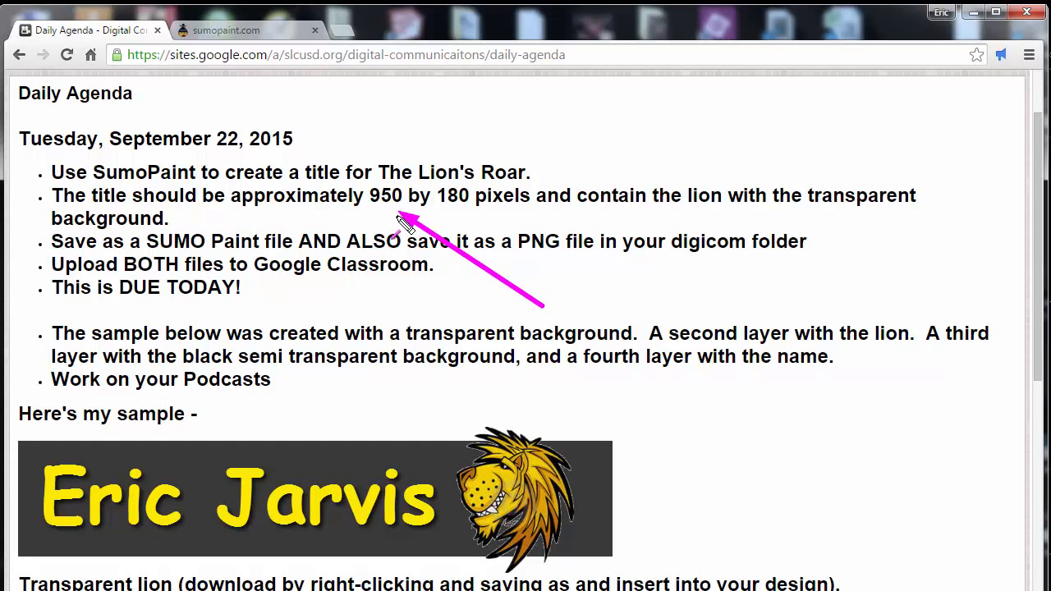
pyautogui.press('Escape')
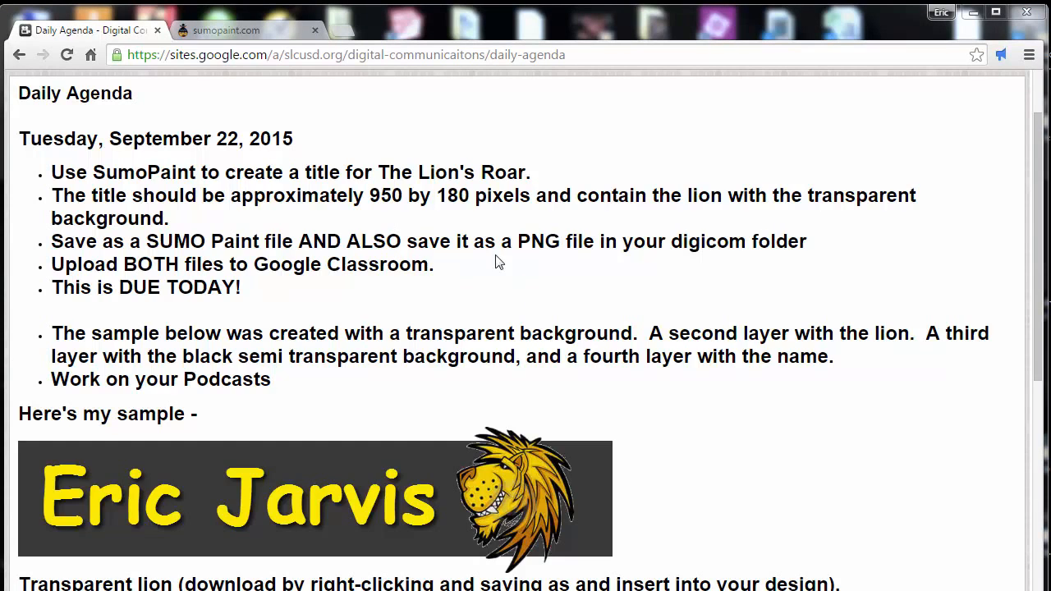
pyautogui.moveTo(609, 278); pyautogui.dragTo(435, 217)
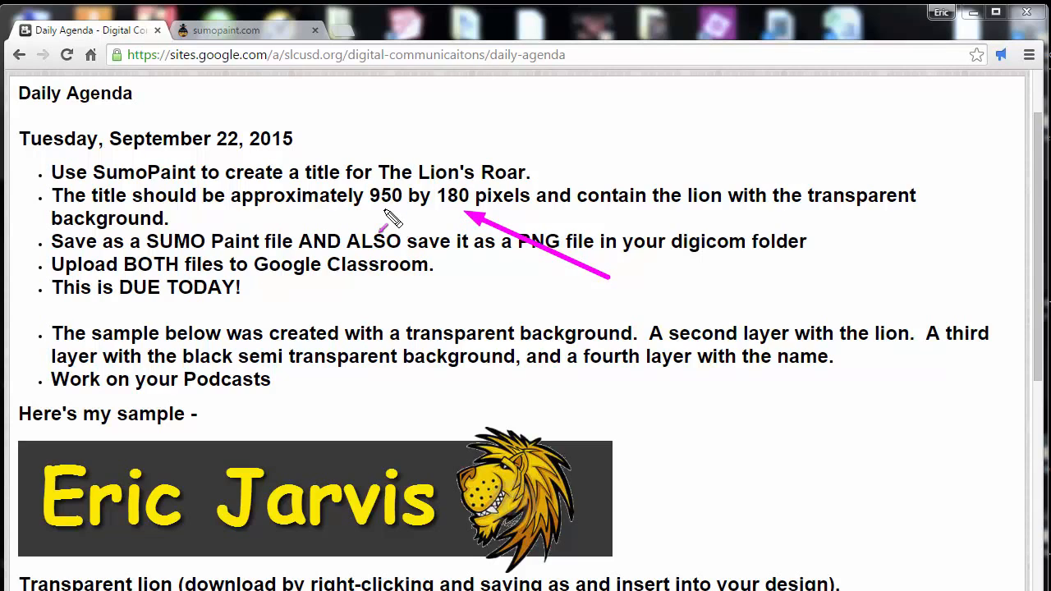
pyautogui.press('Escape')
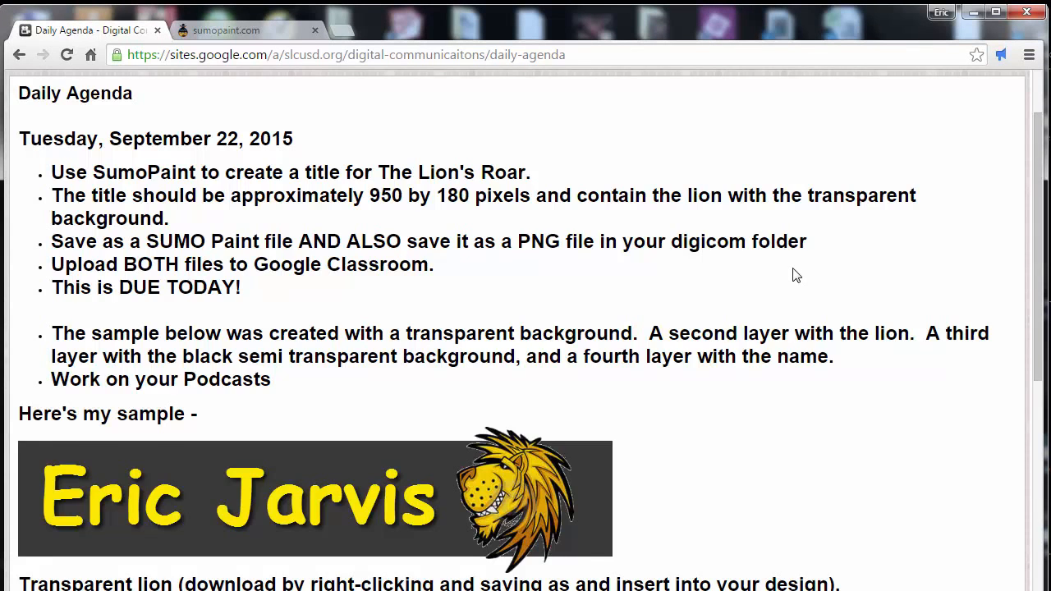
# Step: Point out the transparent lion image, then start and cancel saving it
pyautogui.scroll(-5, 795, 275)
pyautogui.moveTo(564, 270); pyautogui.dragTo(103, 265)
pyautogui.press('Escape')
pyautogui.rightClick(101, 249)
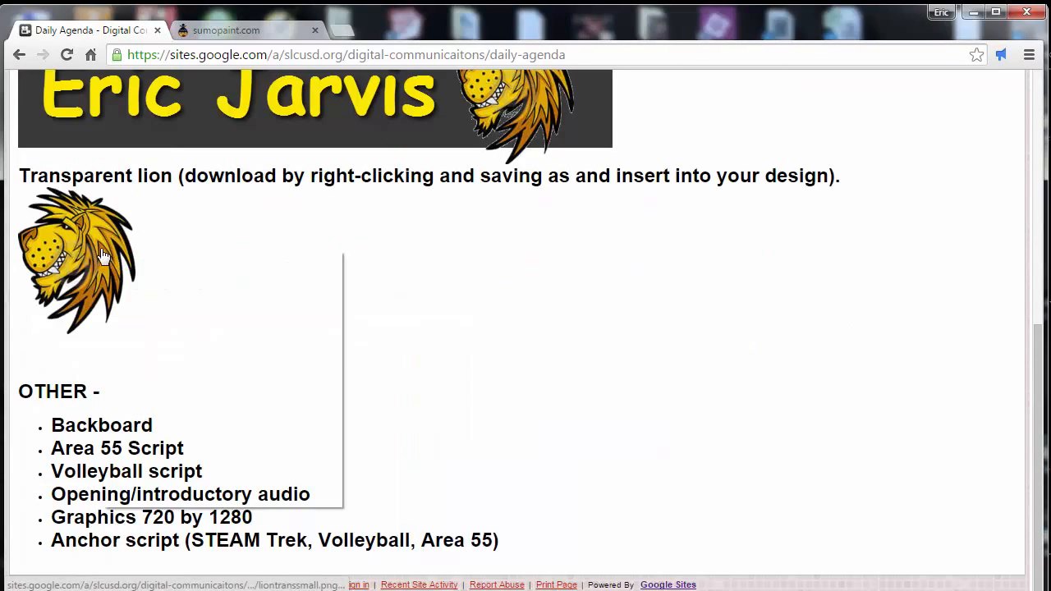
pyautogui.click(149, 366)
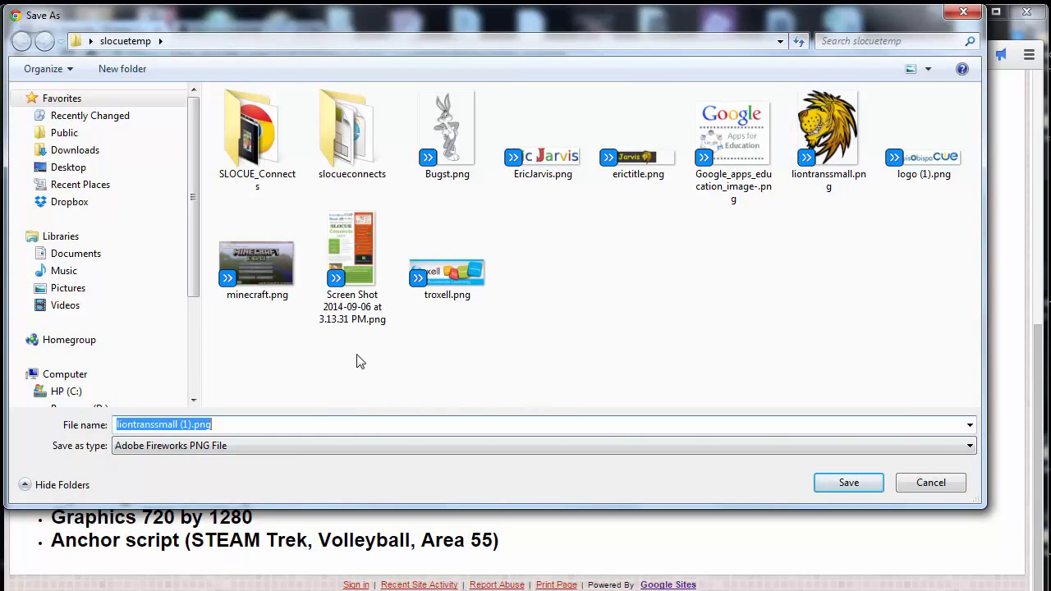
pyautogui.click(918, 478)
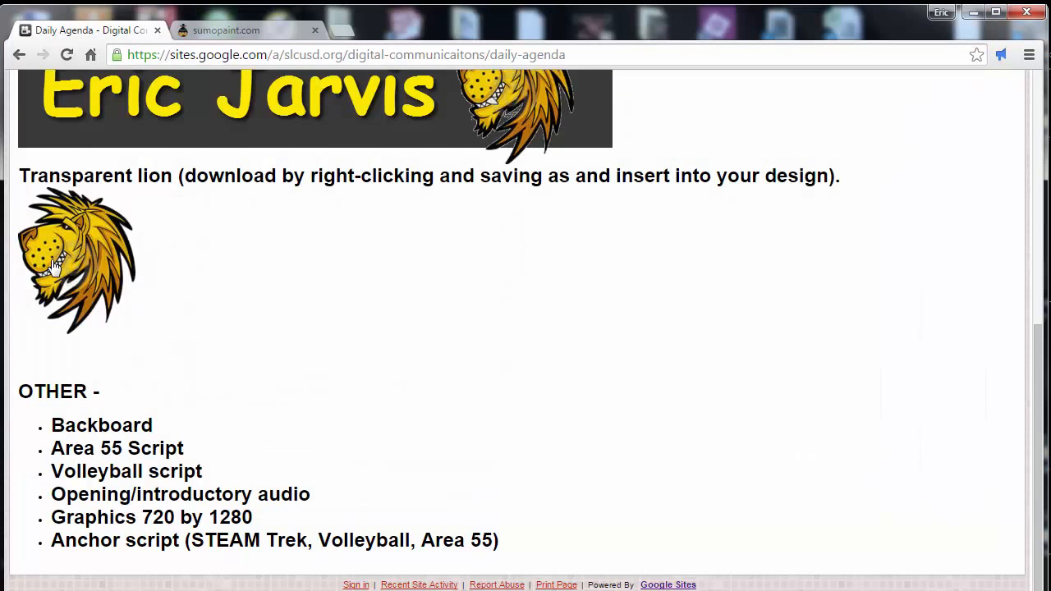
pyautogui.scroll(5, 183, 304)
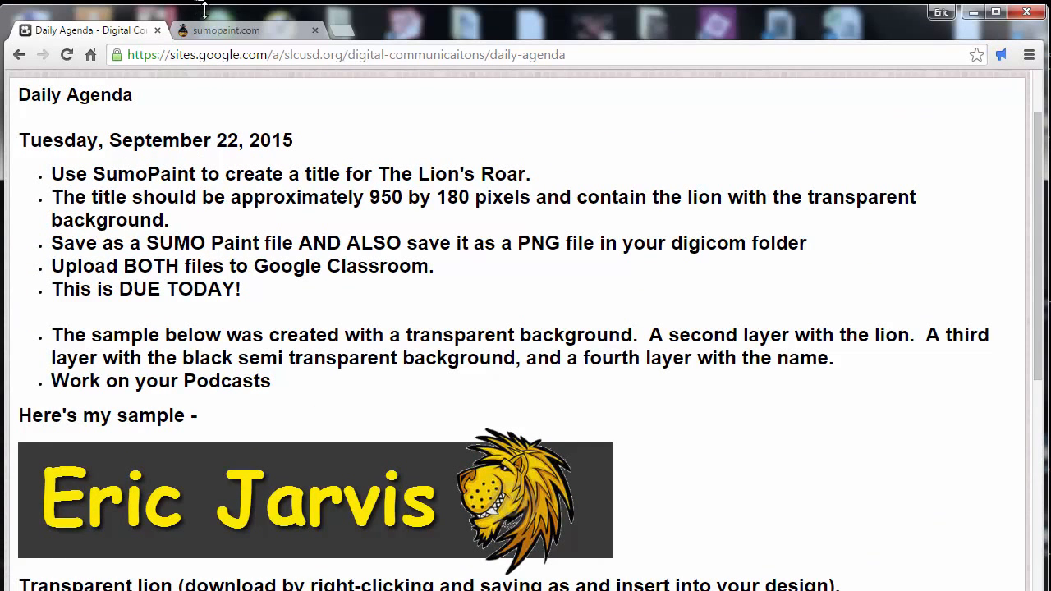
# Step: Open Image > Canvas Size in SumoPaint, checking the required sizes on the assignment page
pyautogui.click(217, 29)
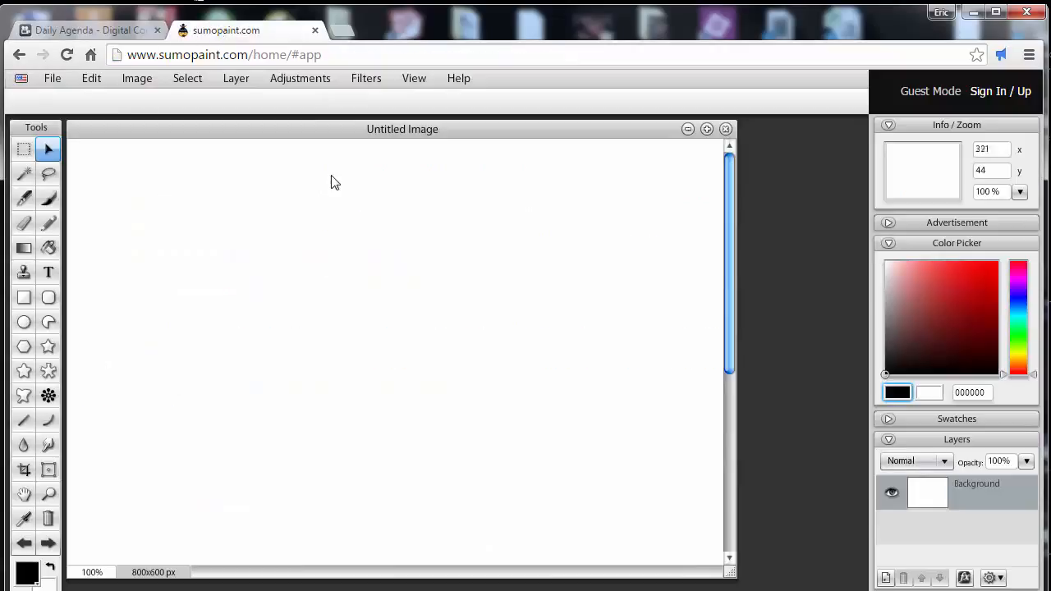
pyautogui.click(145, 80)
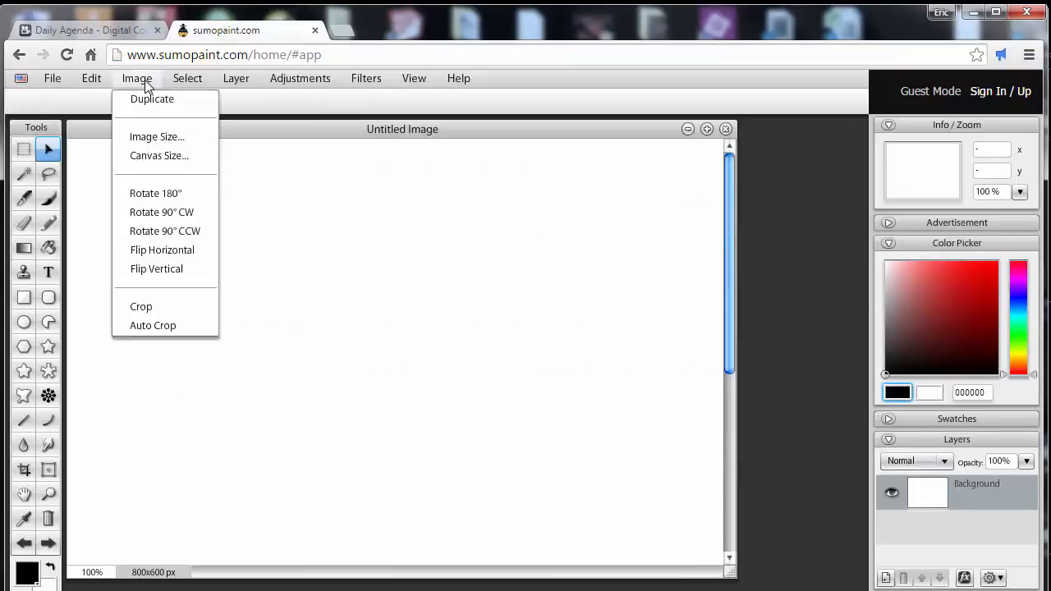
pyautogui.click(150, 156)
pyautogui.click(115, 31)
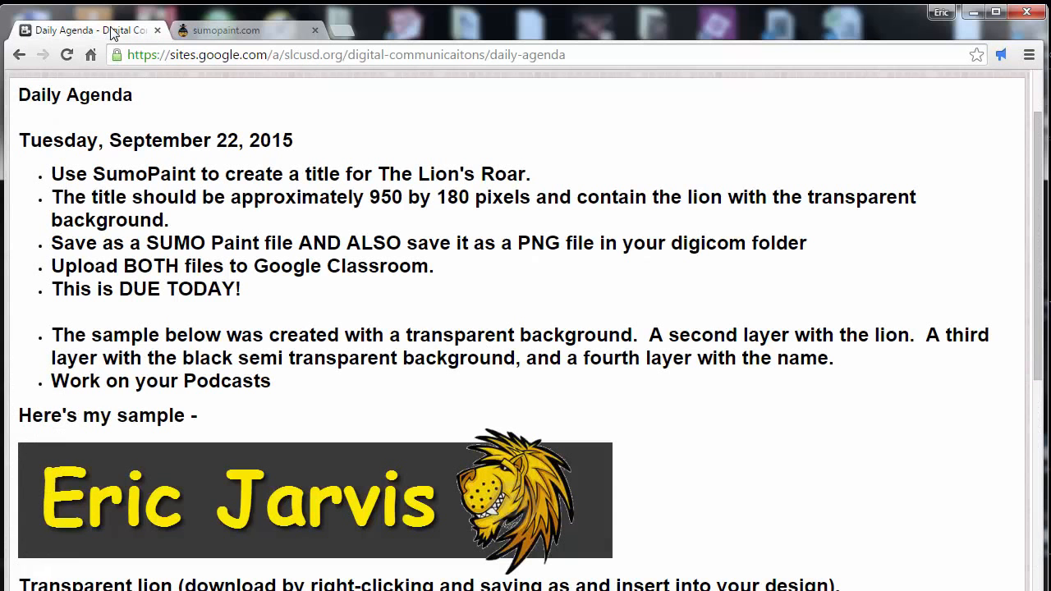
pyautogui.click(190, 35)
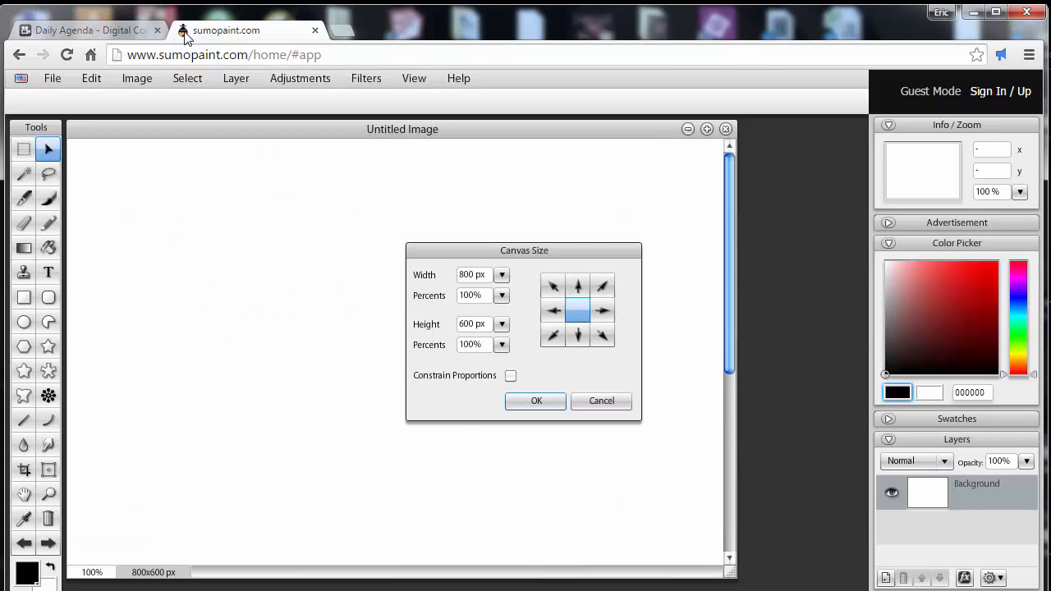
pyautogui.click(102, 30)
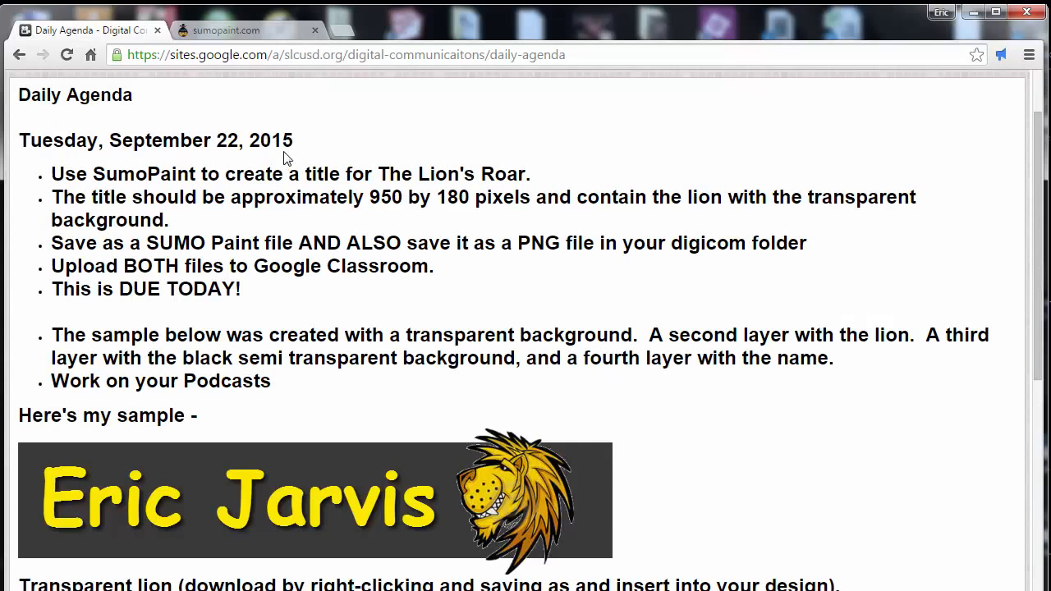
pyautogui.click(271, 33)
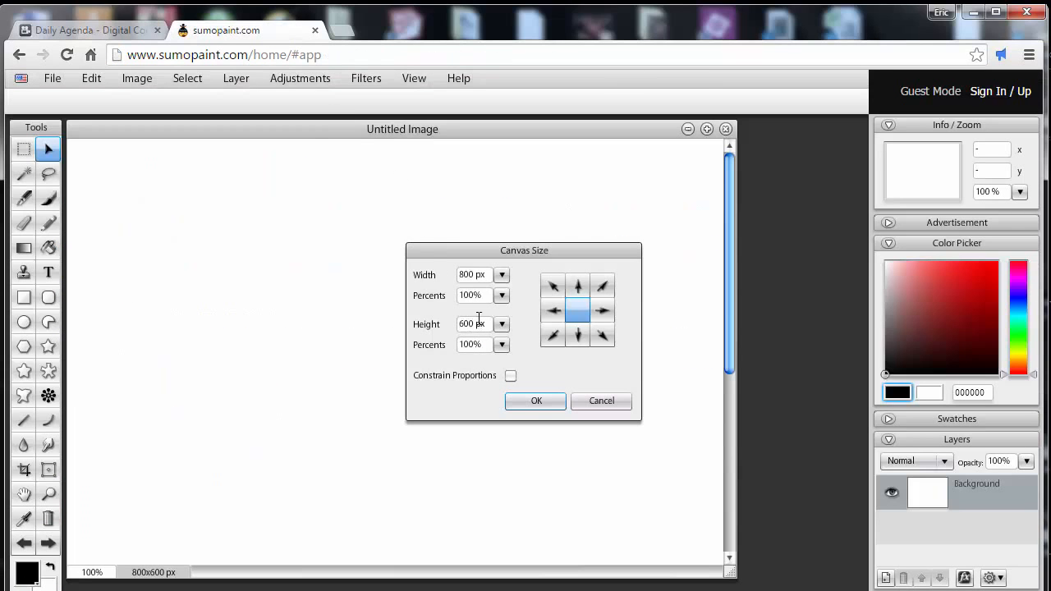
# Step: Change the canvas from 800×600 to 910 wide by 180 high and apply
pyautogui.moveTo(473, 274); pyautogui.dragTo(455, 271)
pyautogui.write('910')
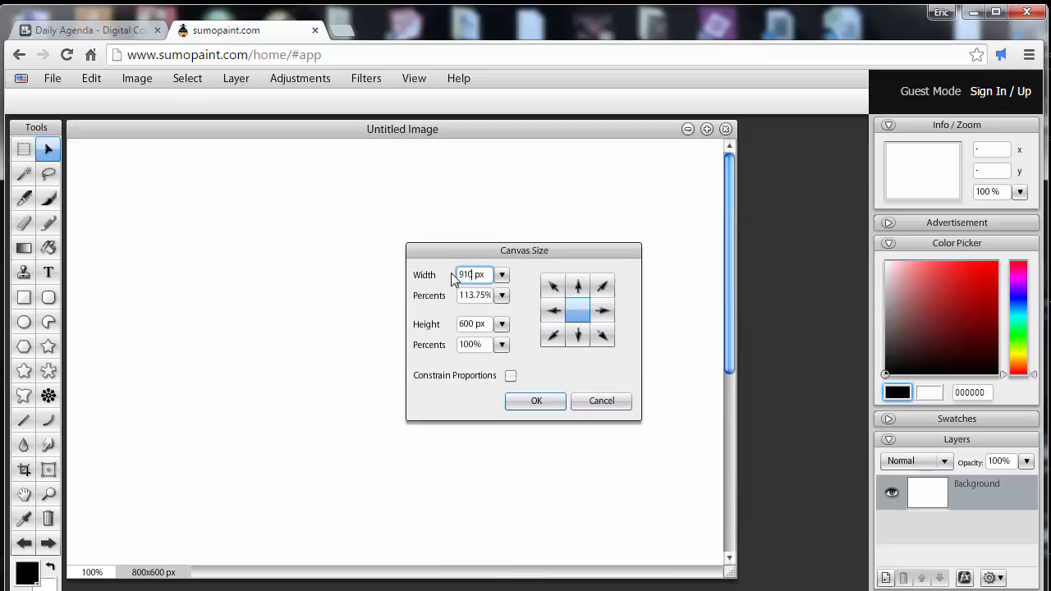
pyautogui.moveTo(473, 321); pyautogui.dragTo(451, 324)
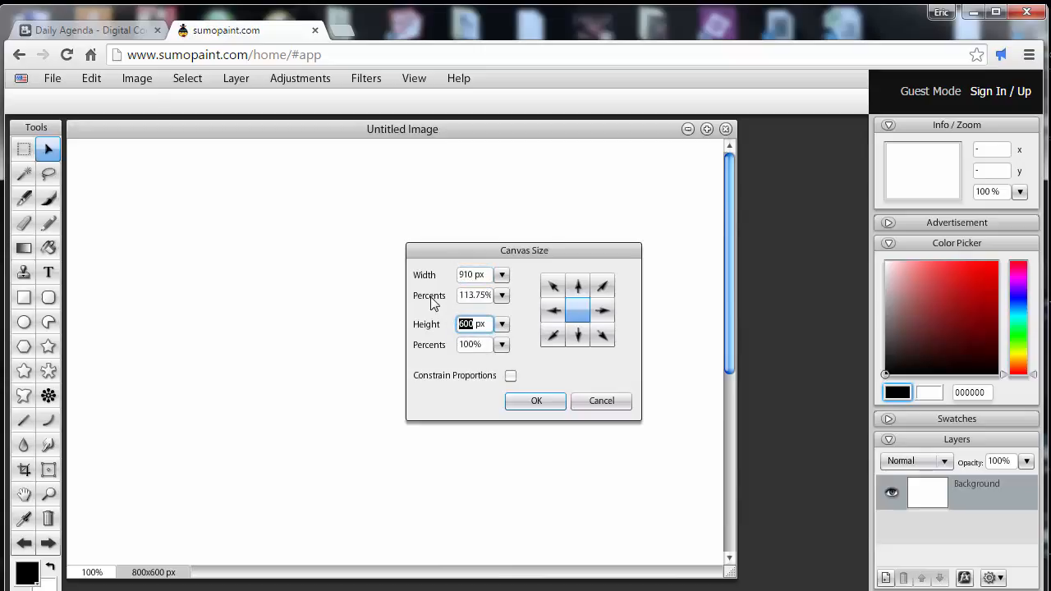
pyautogui.write('180')
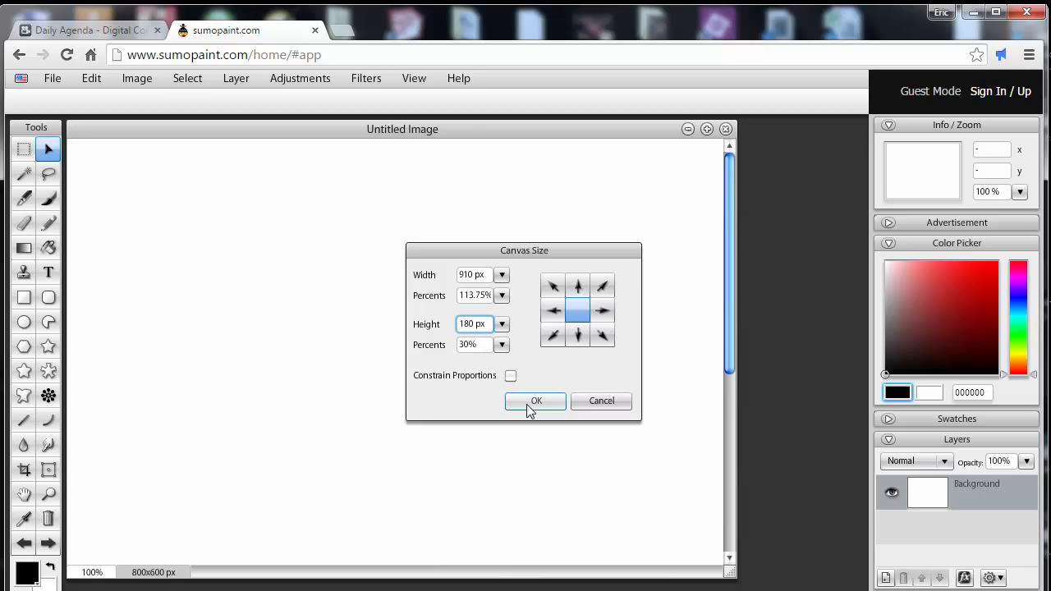
pyautogui.click(527, 406)
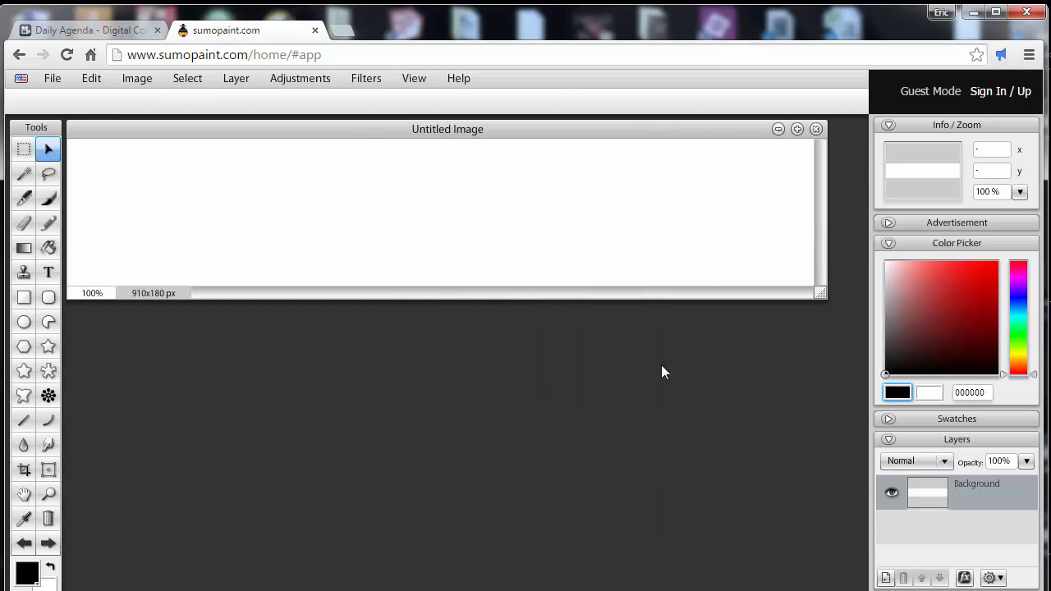
# Step: Point out the sample lion, then collapse the editor's info and zoom side panel
pyautogui.click(25, 29)
pyautogui.moveTo(488, 345); pyautogui.dragTo(494, 424)
pyautogui.press('Escape')
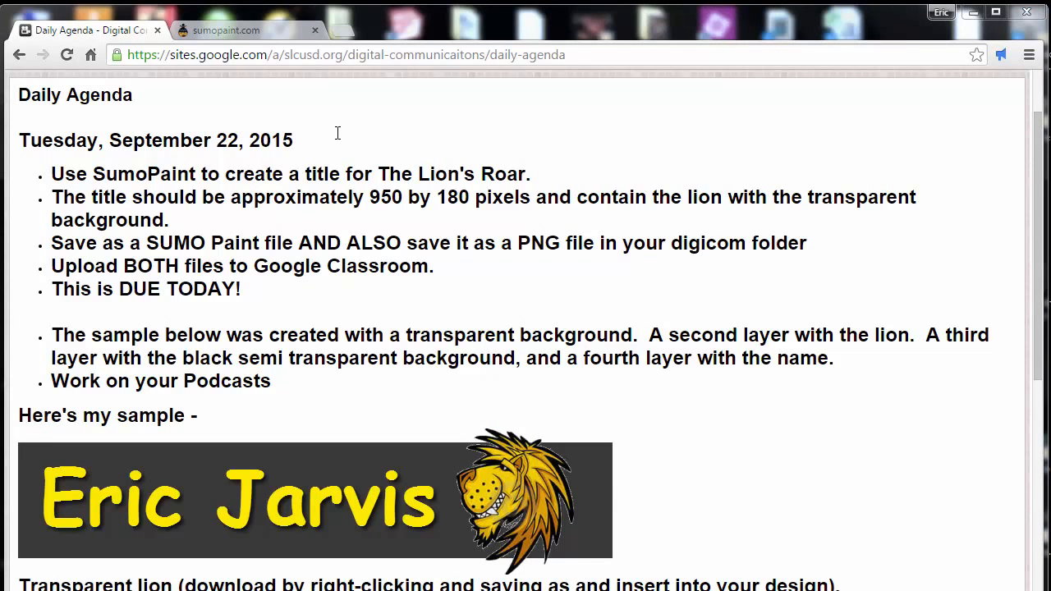
pyautogui.click(258, 27)
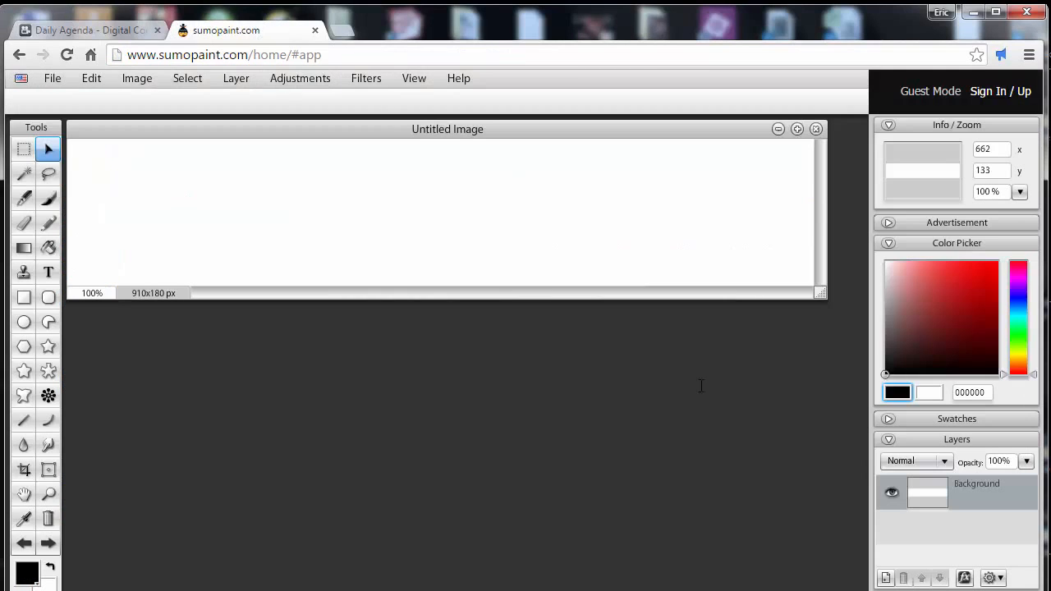
pyautogui.click(888, 223)
pyautogui.click(888, 222)
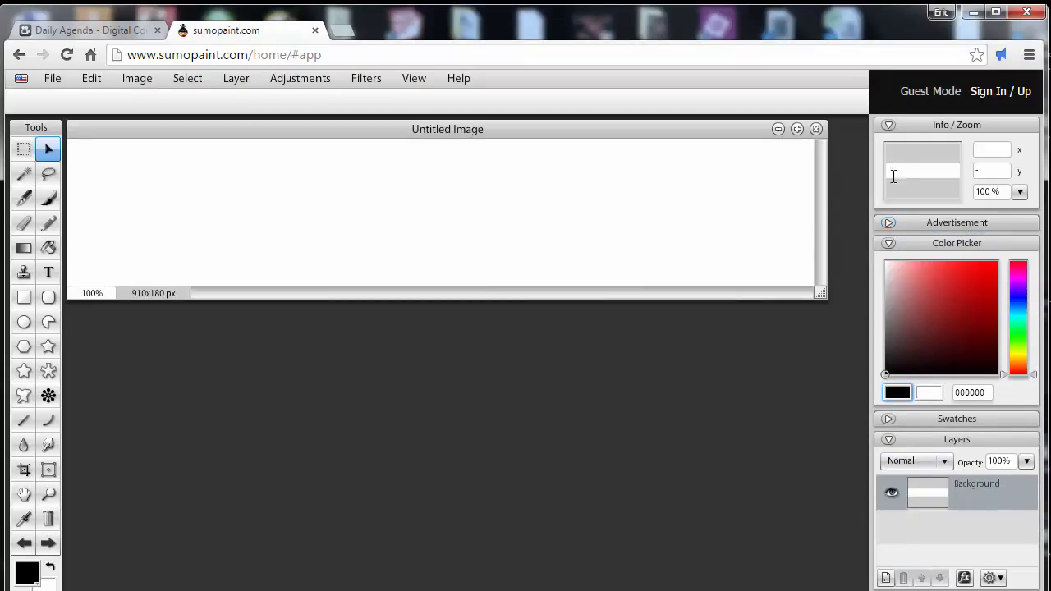
pyautogui.click(888, 124)
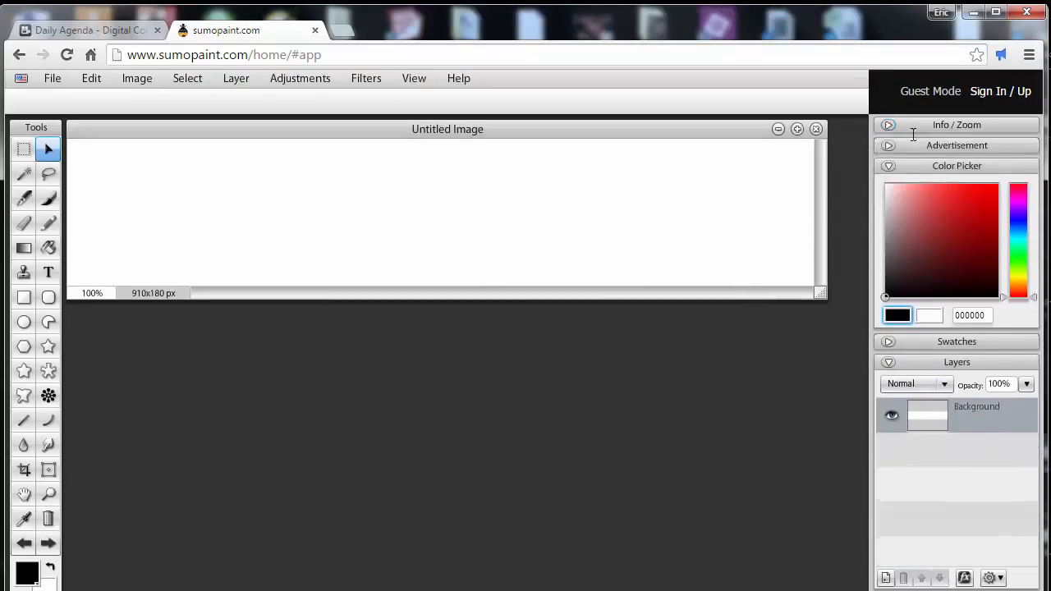
pyautogui.click(887, 340)
pyautogui.click(887, 341)
# Step: Drop the Background layer's opacity to 0% and add a new empty Layer 1
pyautogui.click(1026, 384)
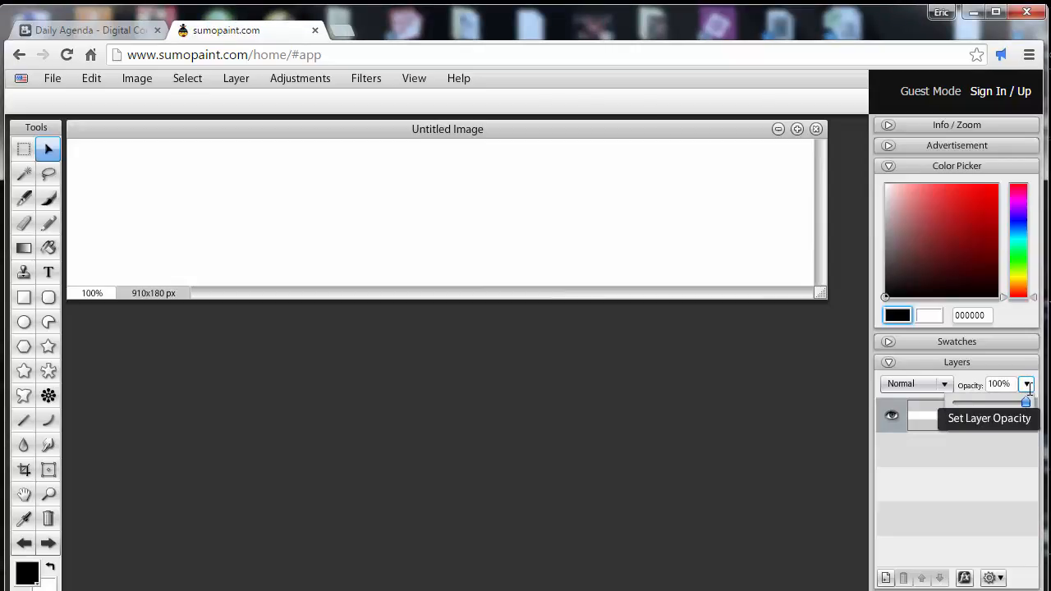
pyautogui.moveTo(1025, 400); pyautogui.dragTo(923, 407)
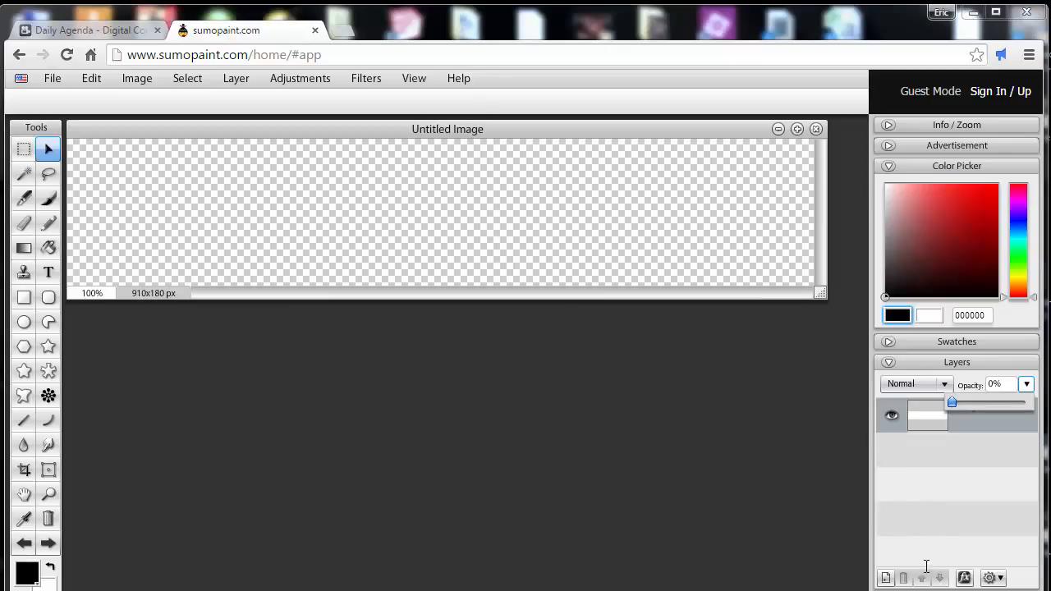
pyautogui.click(886, 580)
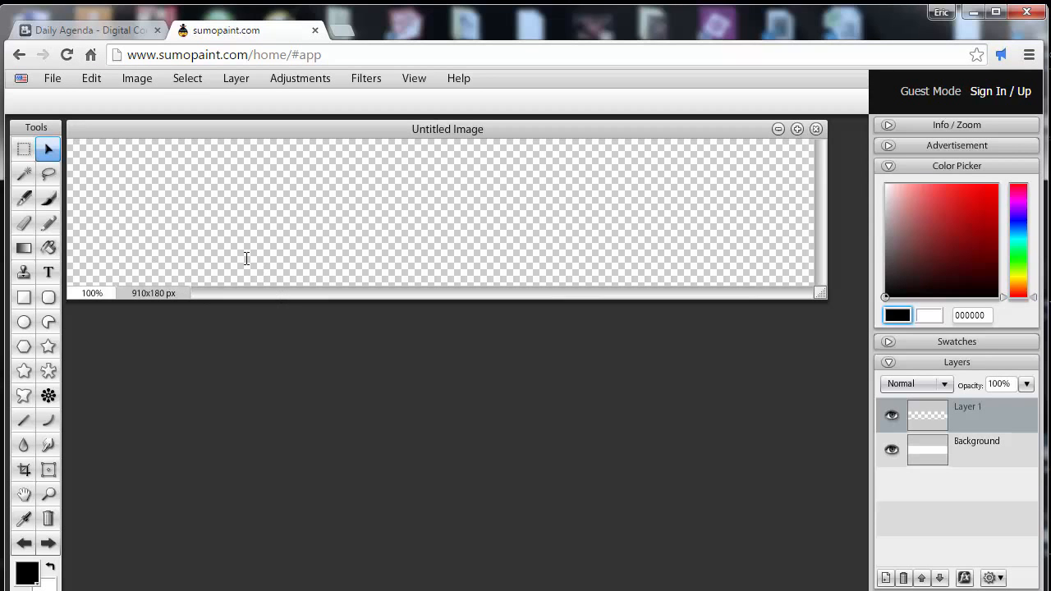
# Step: Import liontranssmall.png as a layer, move it to the banner's right end, and select Layer 1
pyautogui.click(51, 80)
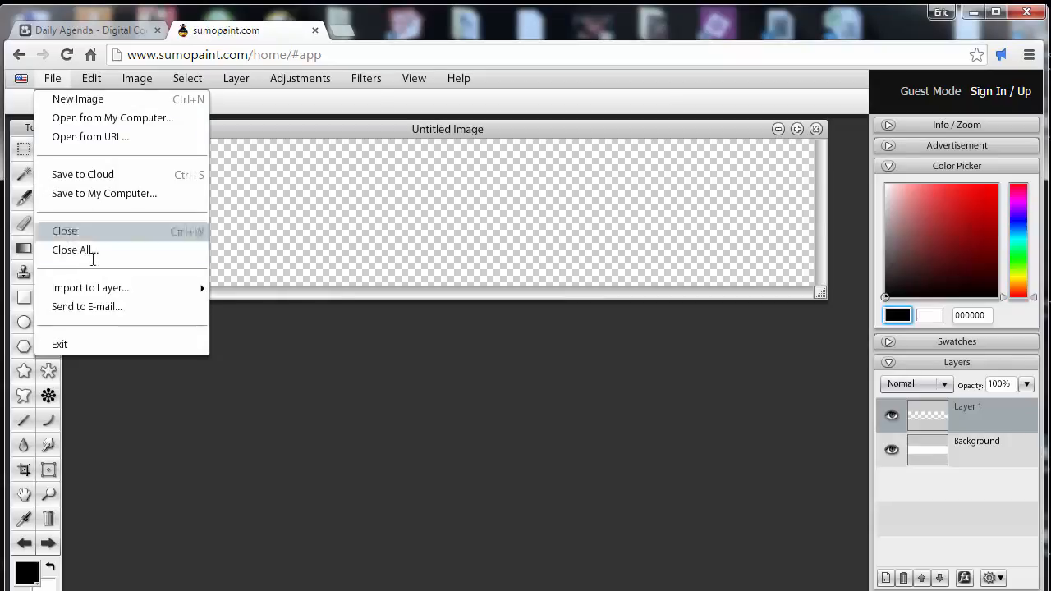
pyautogui.moveTo(102, 294)
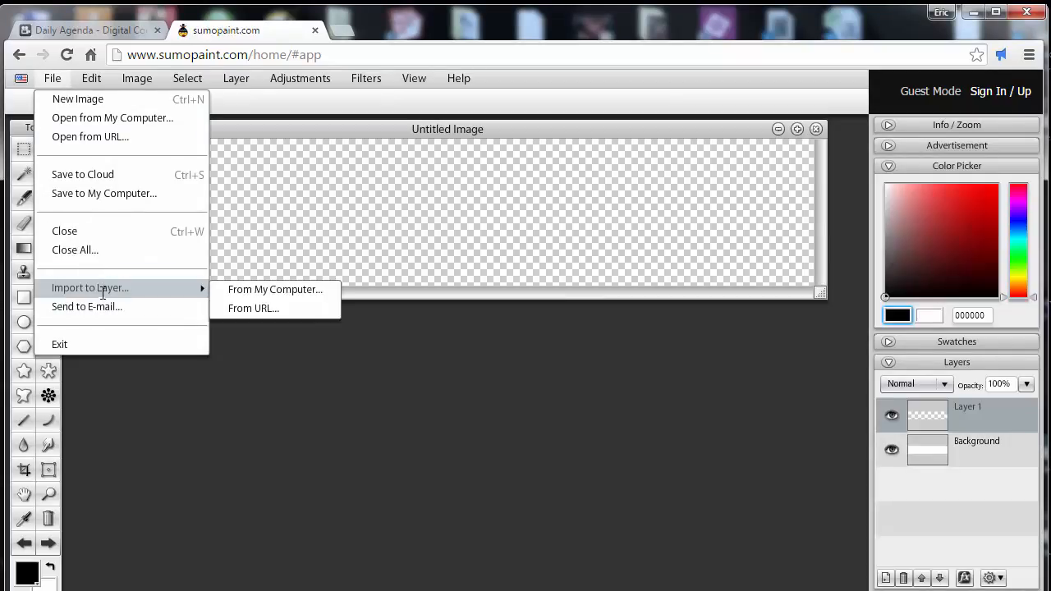
pyautogui.click(272, 292)
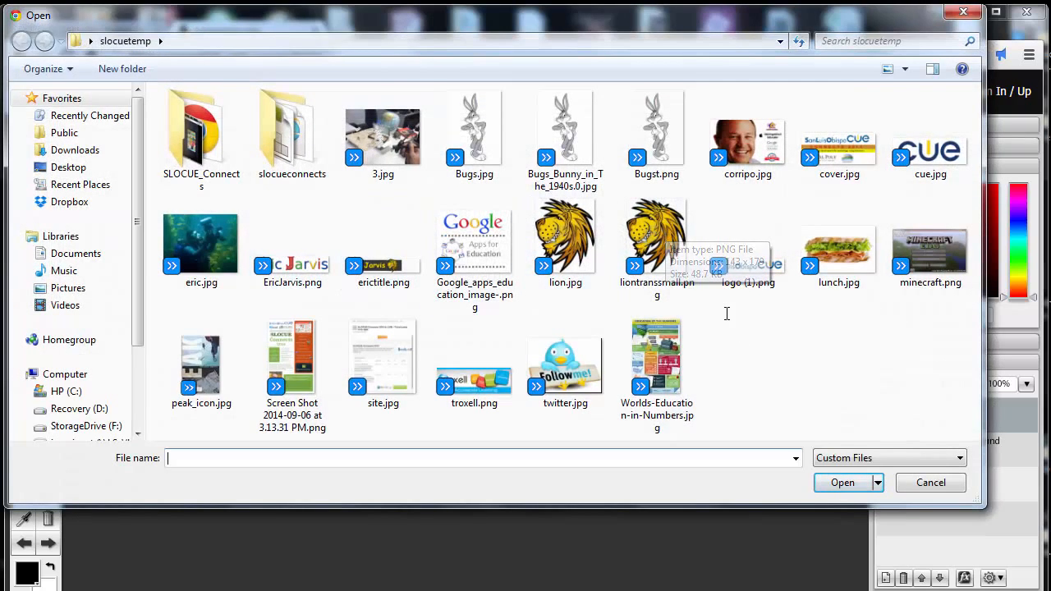
pyautogui.doubleClick(666, 251)
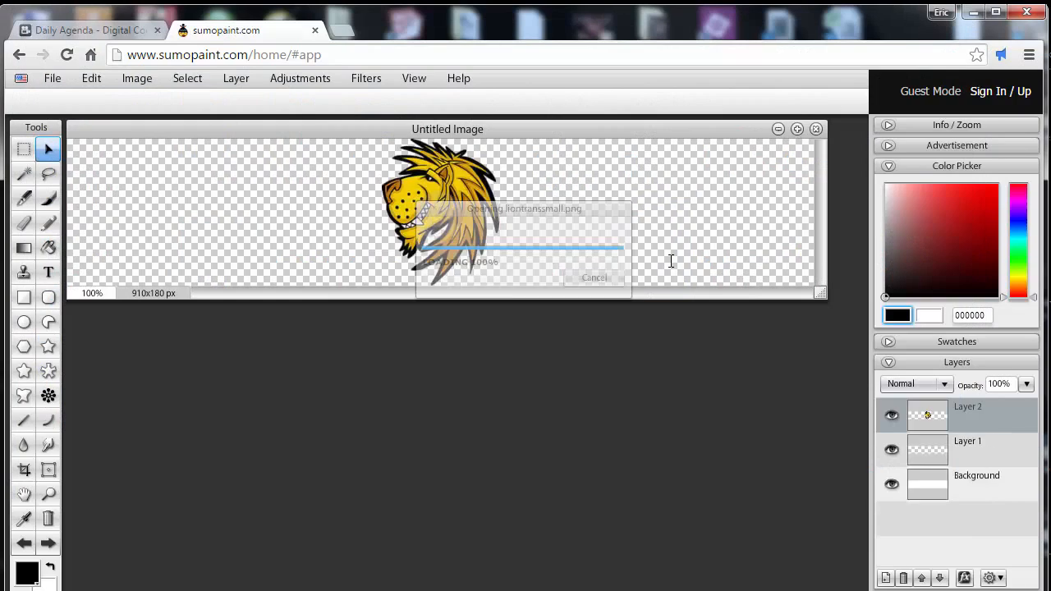
pyautogui.moveTo(471, 204); pyautogui.dragTo(731, 208)
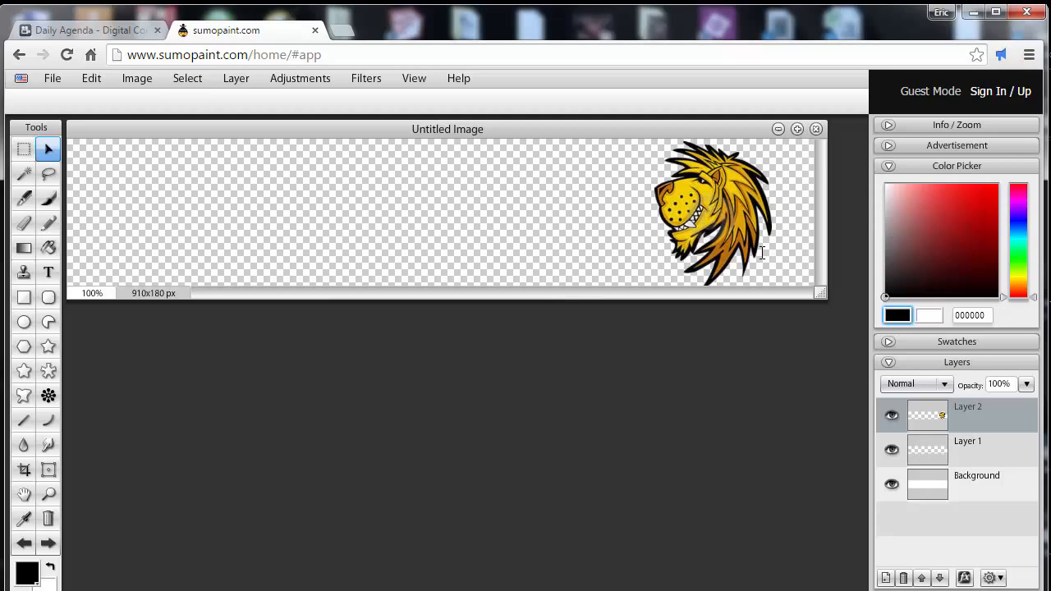
pyautogui.moveTo(933, 444)
pyautogui.mouseDown()
pyautogui.moveTo(940, 408)
pyautogui.moveTo(928, 453)
pyautogui.moveTo(945, 460)
pyautogui.moveTo(931, 450)
pyautogui.mouseUp()
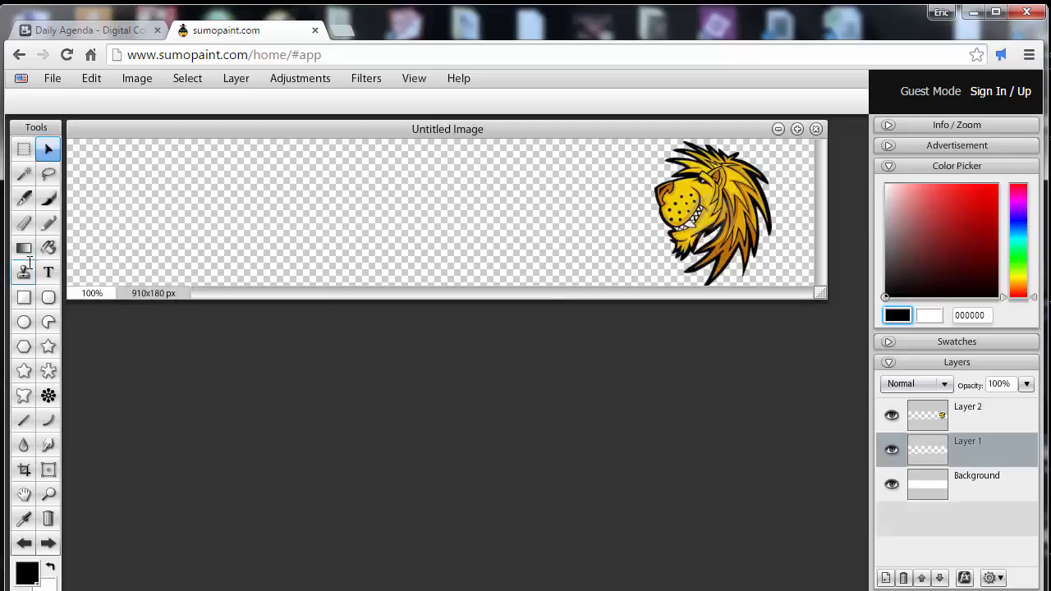
# Step: Set the Rectangle tool's fill colour to black (000000)
pyautogui.click(24, 298)
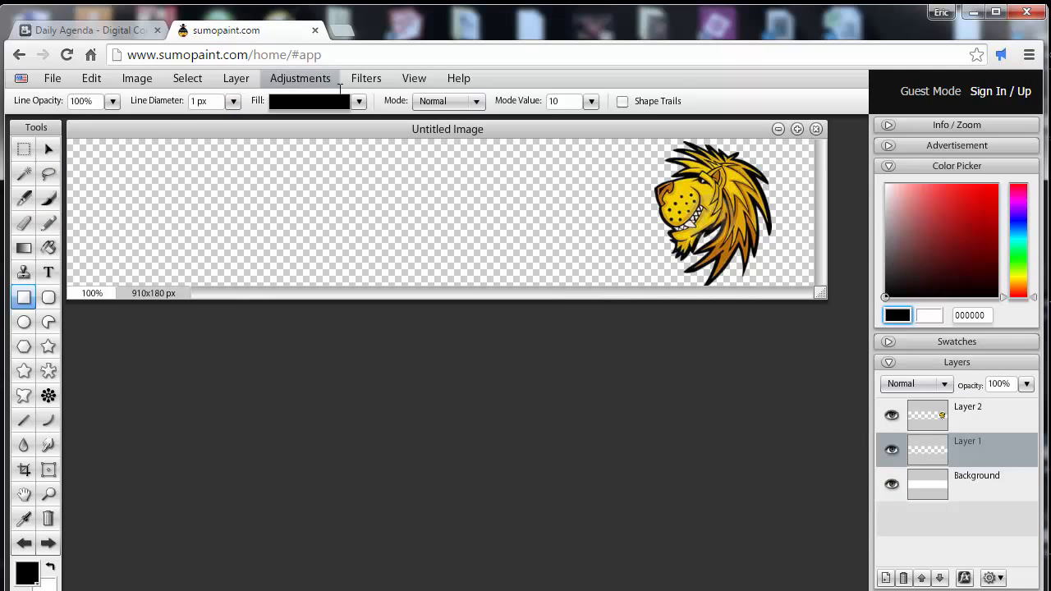
pyautogui.click(359, 101)
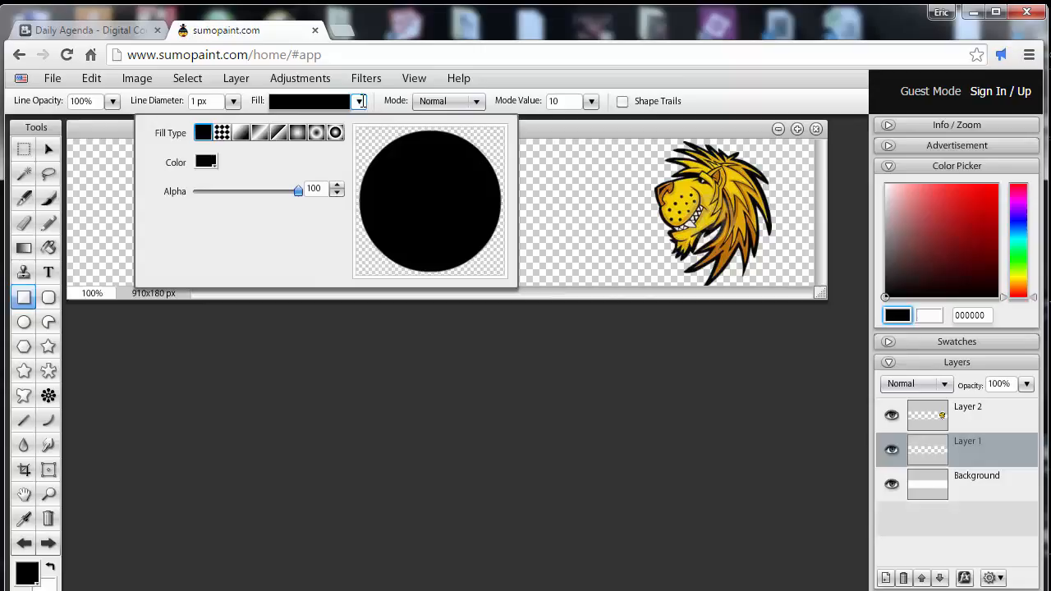
pyautogui.click(204, 162)
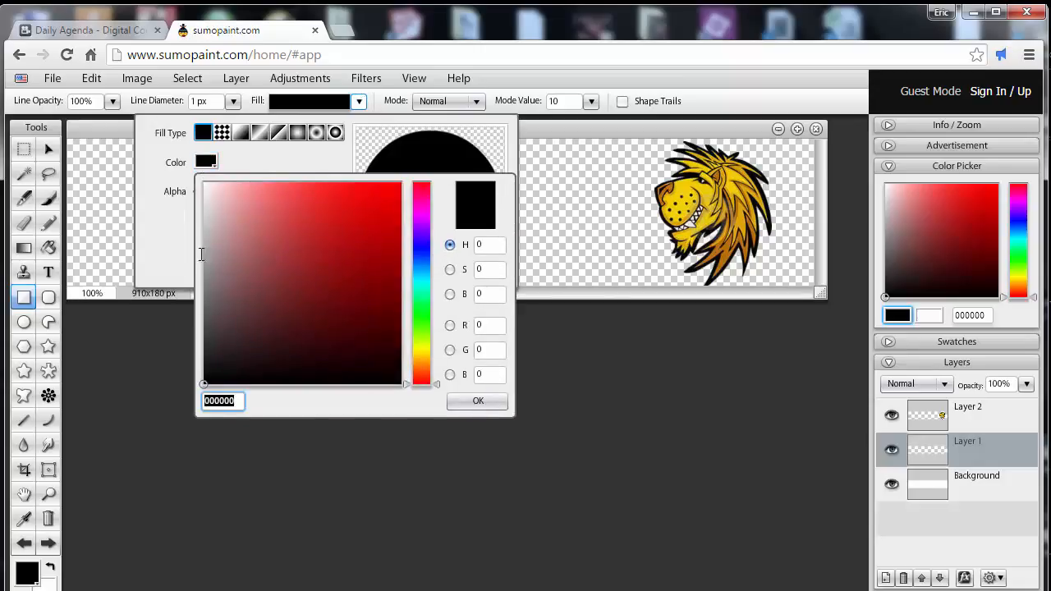
pyautogui.moveTo(242, 399); pyautogui.dragTo(198, 405)
pyautogui.click(242, 345)
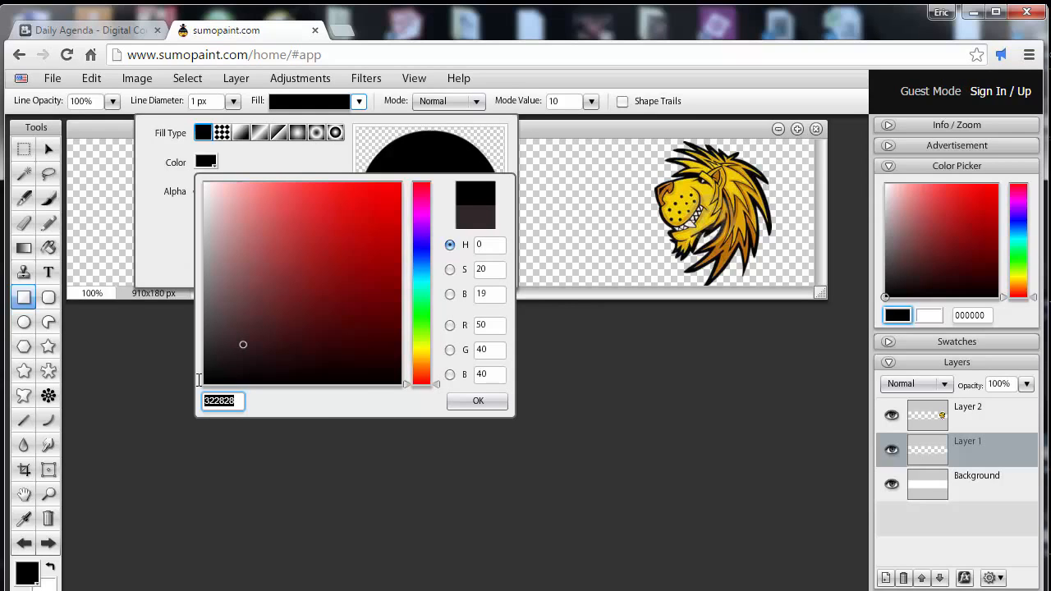
pyautogui.moveTo(243, 345); pyautogui.dragTo(203, 385)
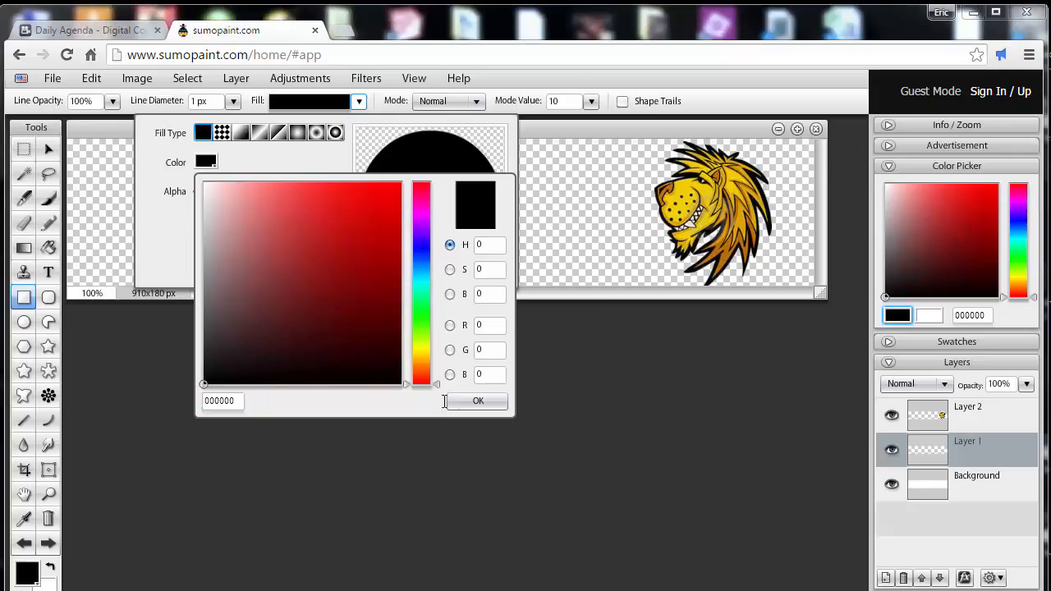
pyautogui.click(477, 400)
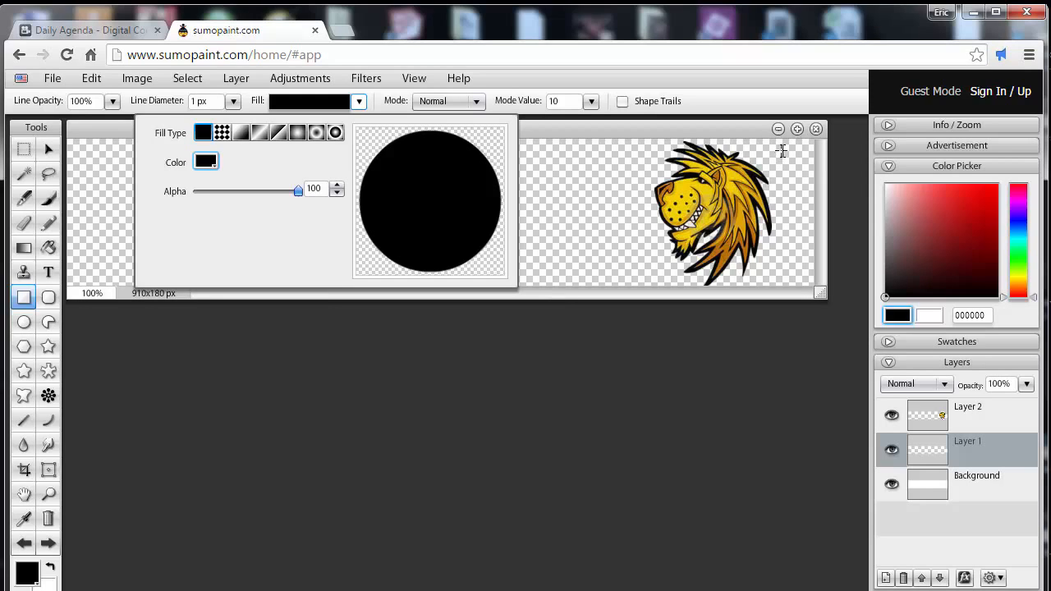
# Step: Draw a black rectangle across the banner and nudge it slightly right and down
pyautogui.moveTo(783, 149); pyautogui.dragTo(71, 279)
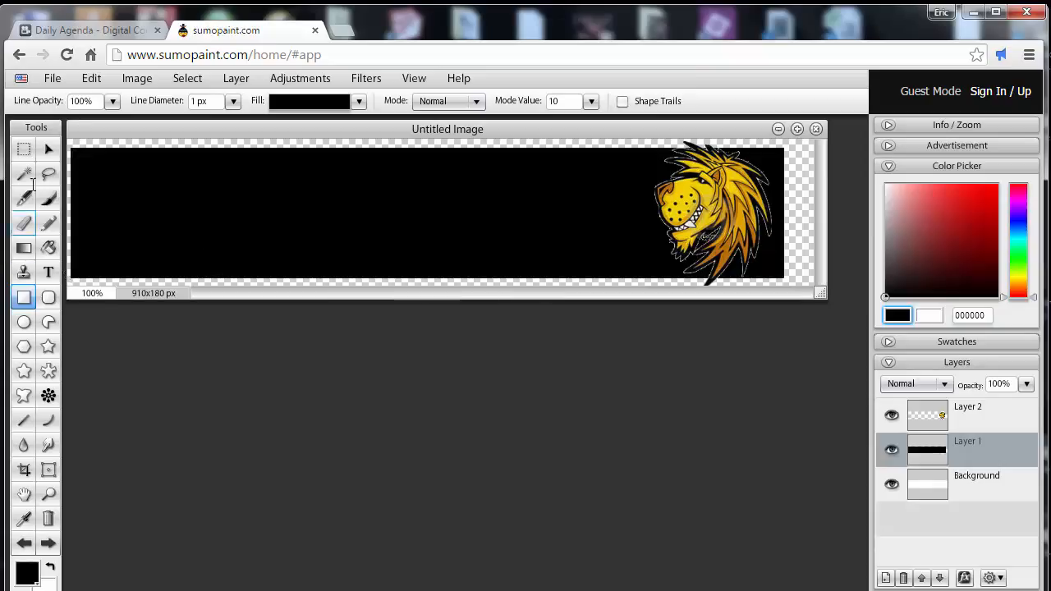
pyautogui.click(51, 148)
pyautogui.moveTo(410, 213)
pyautogui.mouseDown()
pyautogui.moveTo(421, 216)
pyautogui.moveTo(412, 215)
pyautogui.mouseUp()
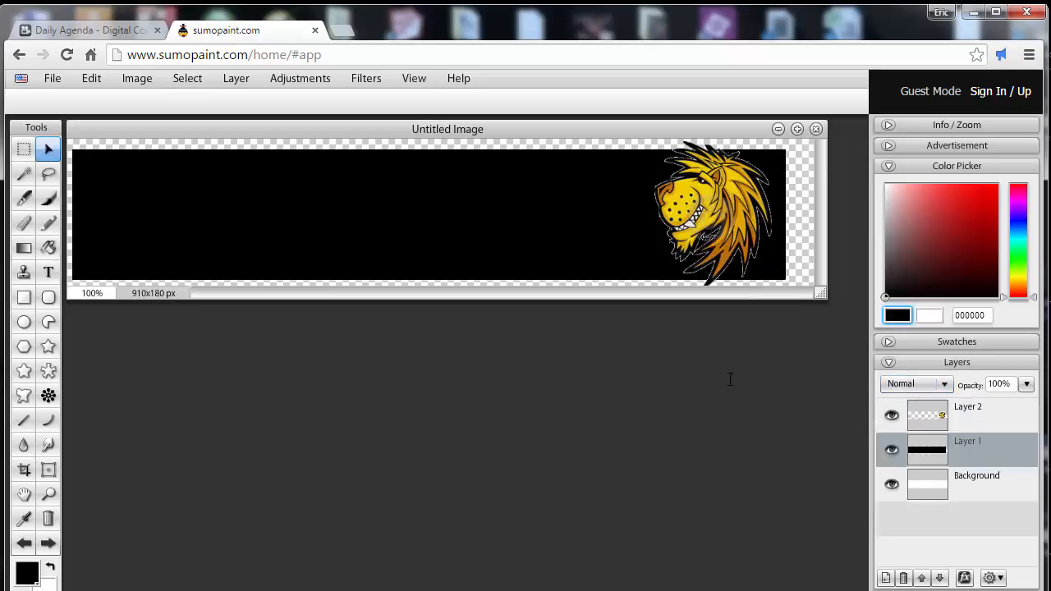
# Step: Lower Layer 1's opacity to about 71% so the black bar turns translucent
pyautogui.click(1026, 384)
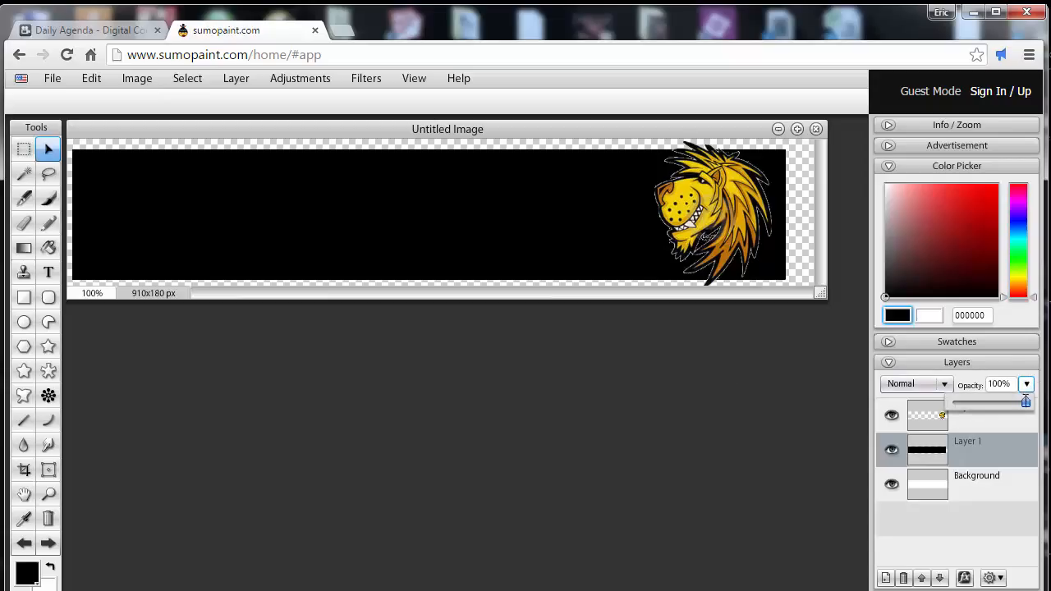
pyautogui.moveTo(1025, 402); pyautogui.dragTo(1004, 406)
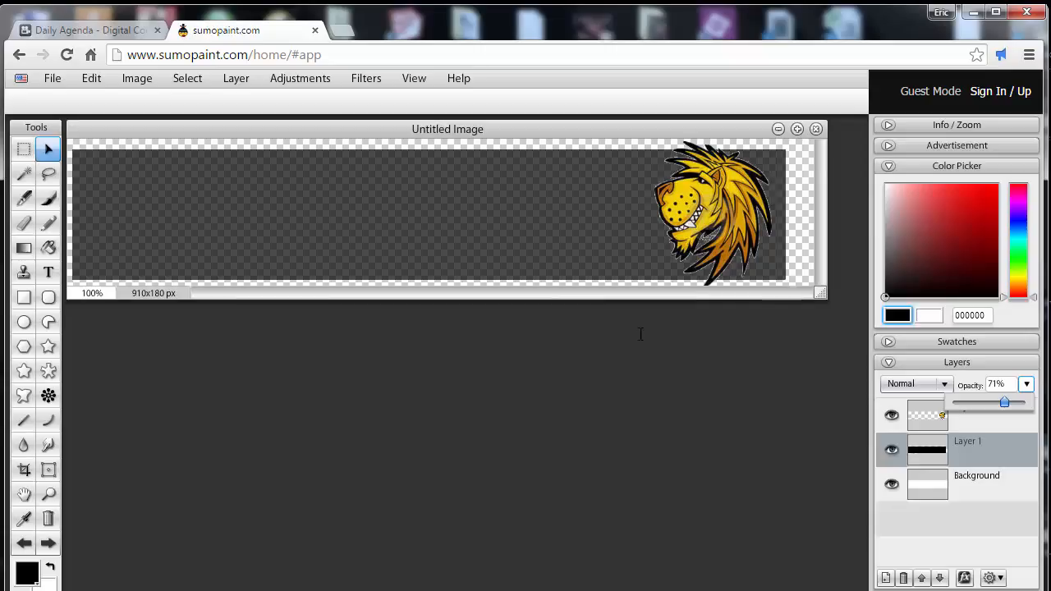
pyautogui.moveTo(640, 334); pyautogui.dragTo(627, 319)
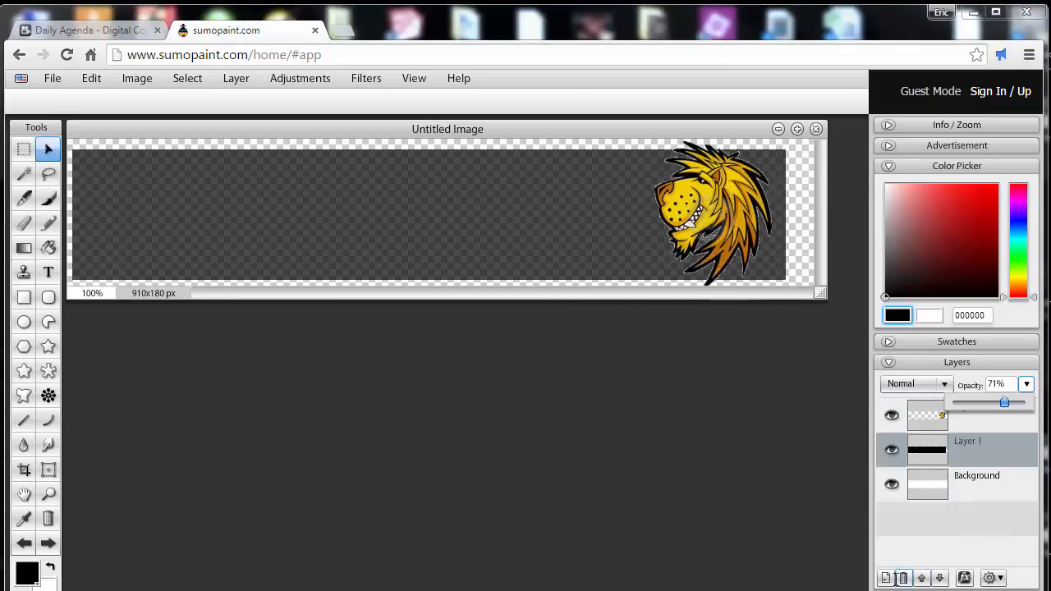
pyautogui.moveTo(1011, 491); pyautogui.dragTo(886, 566)
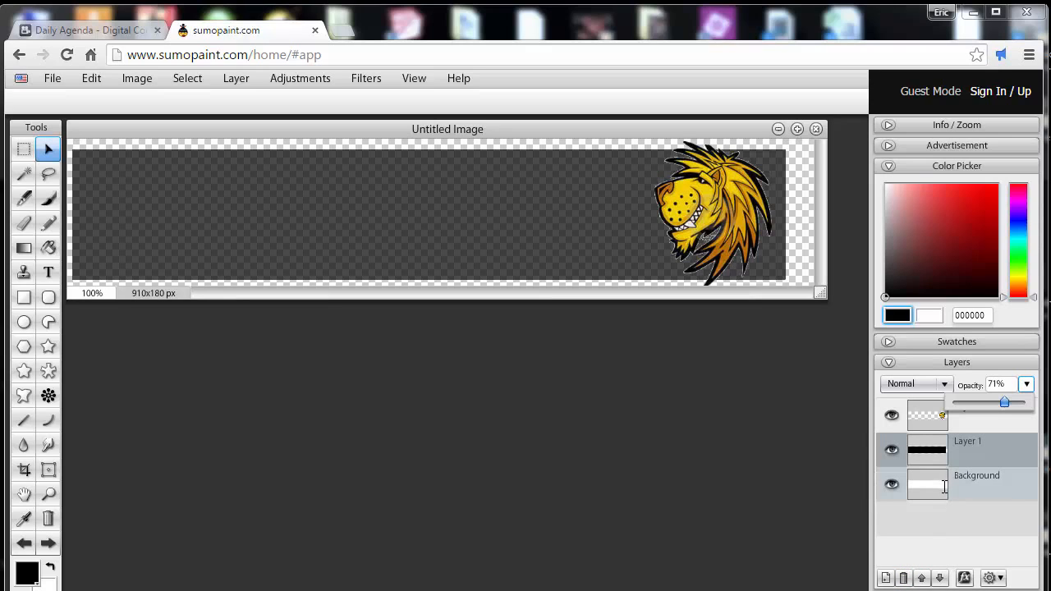
# Step: Move the lion's Layer 2 down and back up, then add a new Layer 3 on top
pyautogui.click(935, 425)
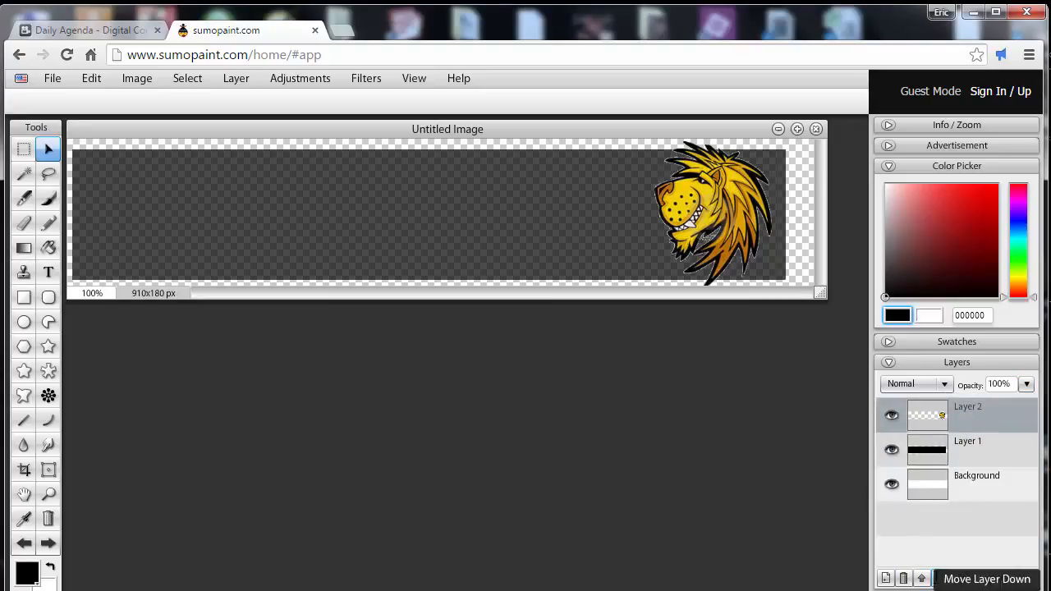
pyautogui.click(938, 578)
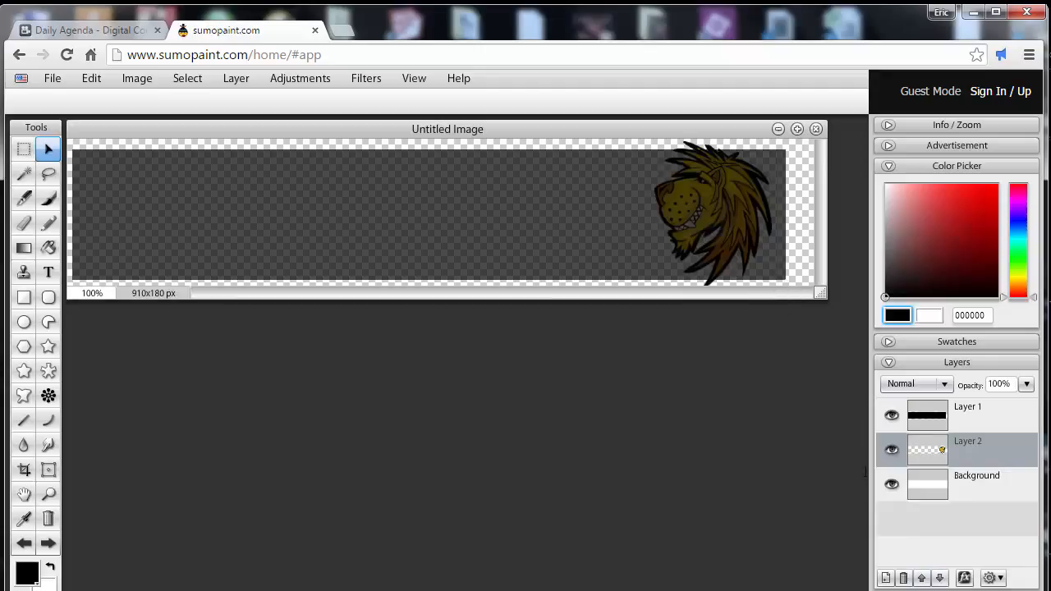
pyautogui.click(923, 578)
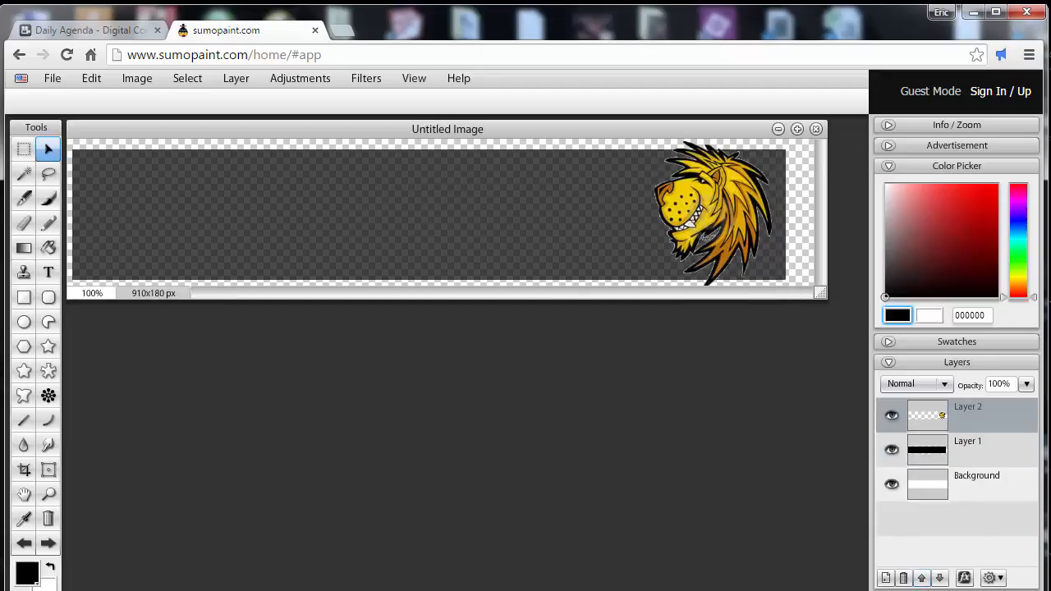
pyautogui.click(886, 577)
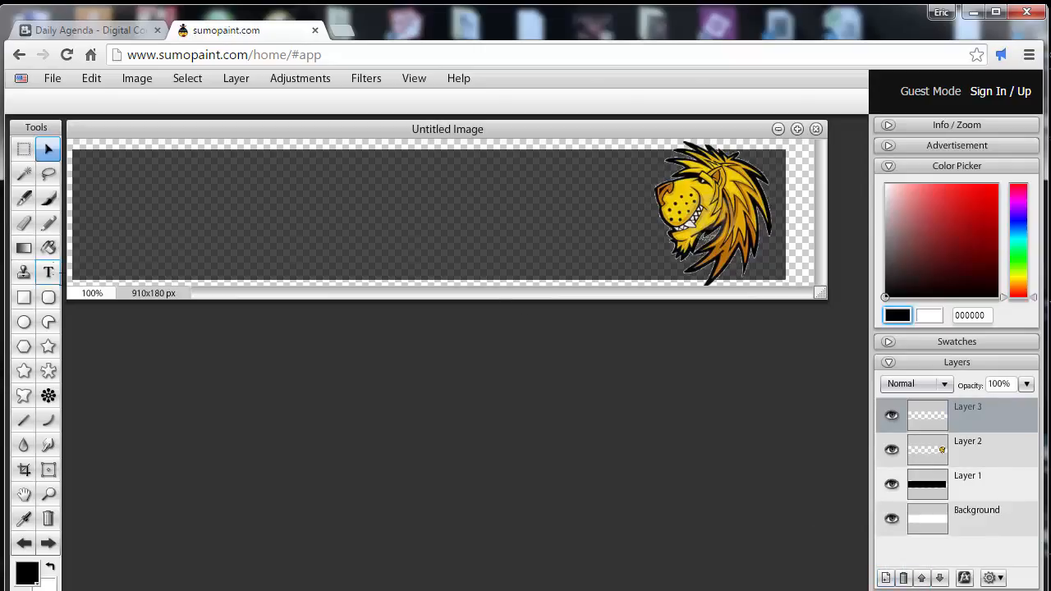
pyautogui.click(48, 271)
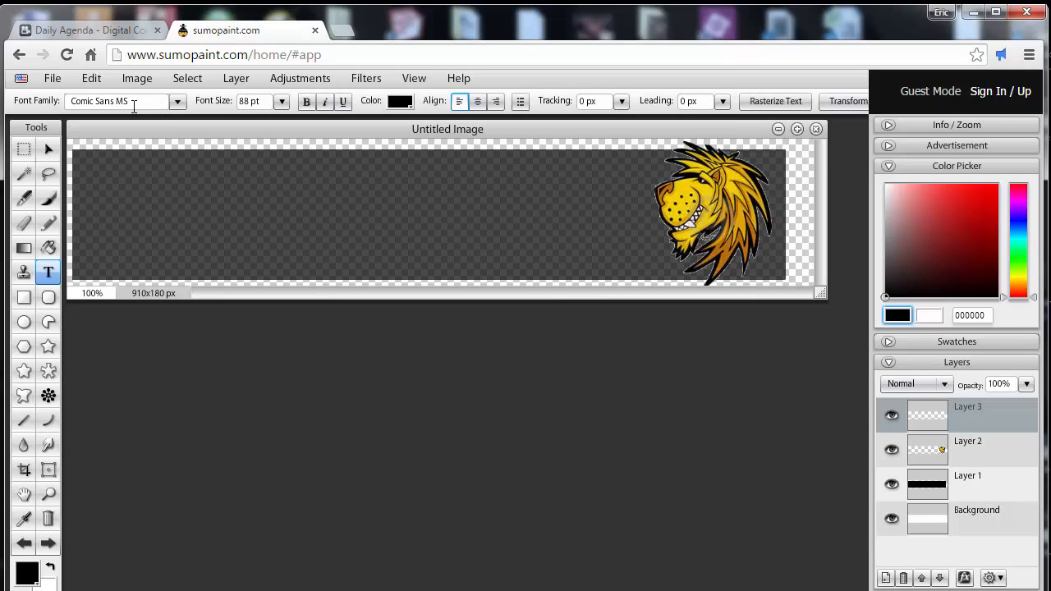
# Step: Keep the text font at Comic Sans MS and the size at 88 pt
pyautogui.click(168, 104)
pyautogui.click(176, 102)
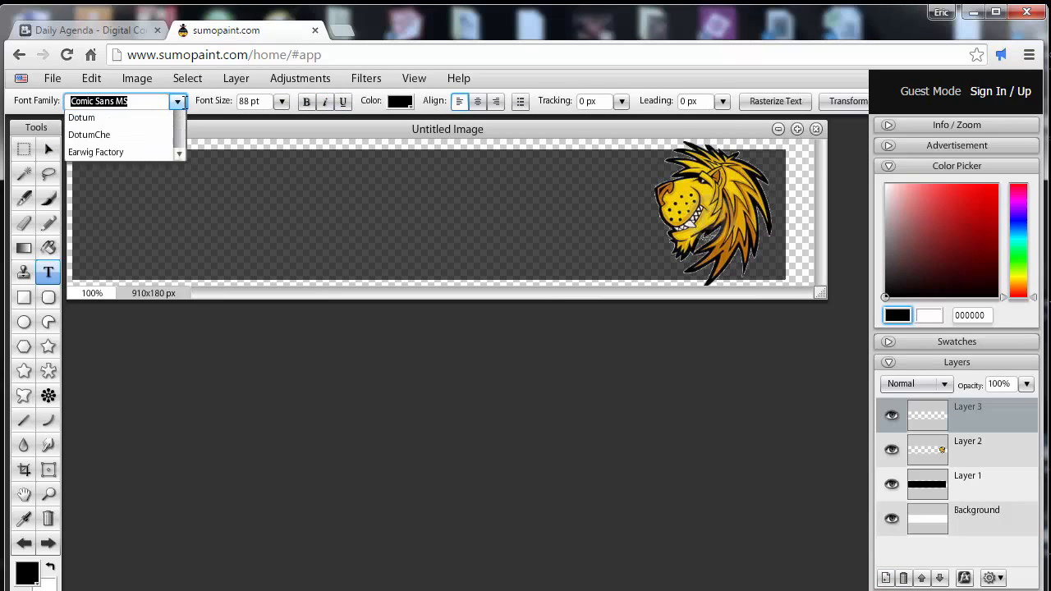
pyautogui.click(176, 101)
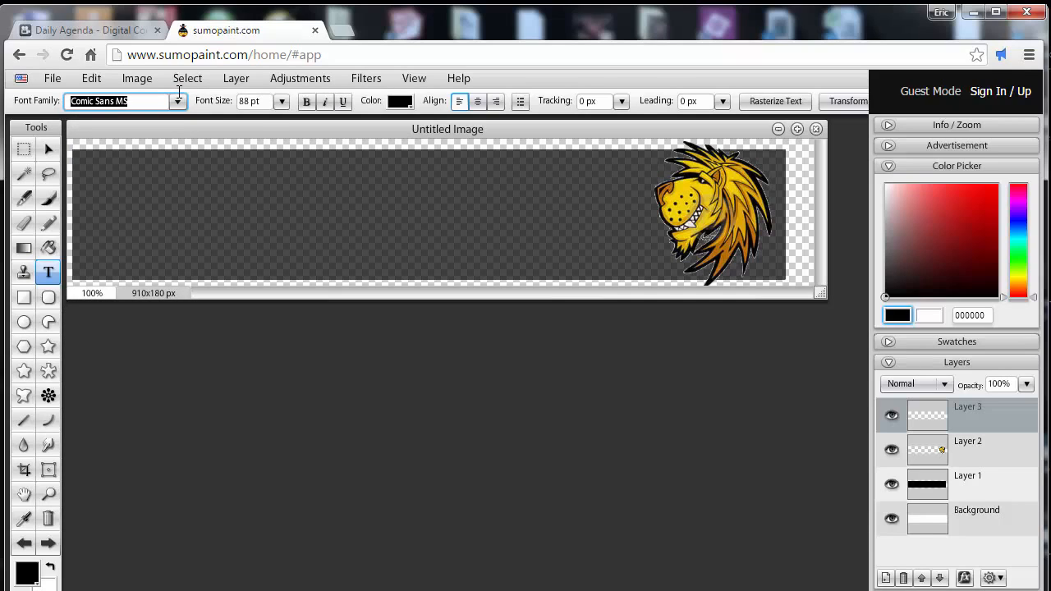
pyautogui.click(281, 101)
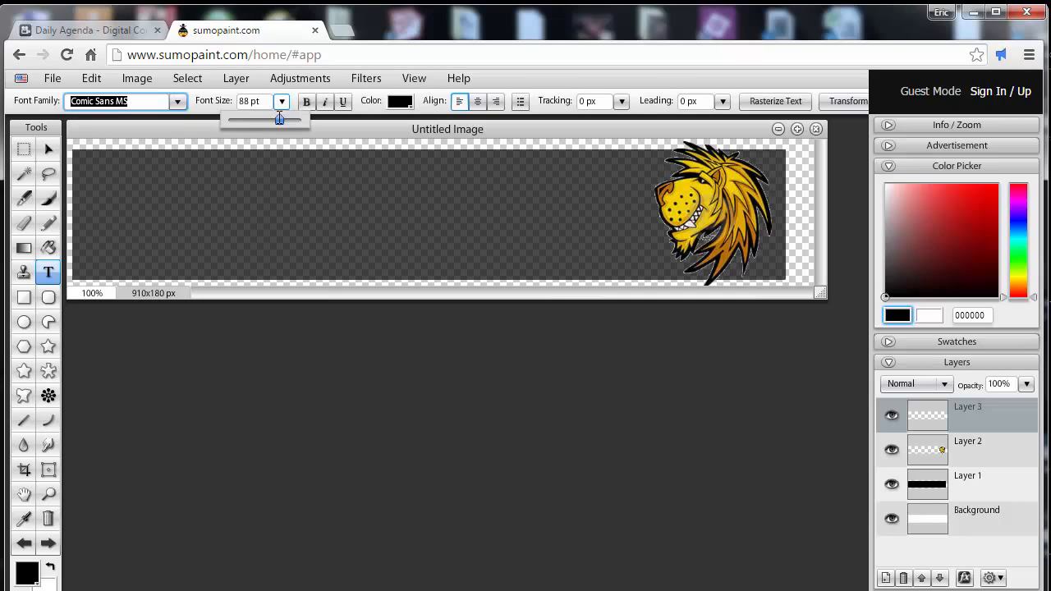
pyautogui.click(282, 104)
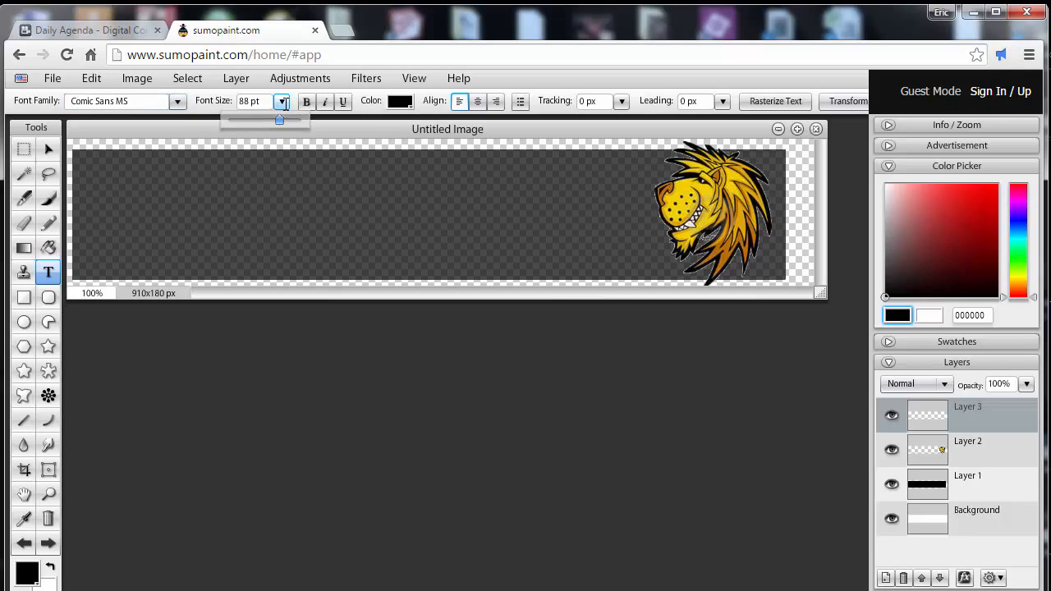
# Step: Set the text colour to golden yellow f2da07
pyautogui.click(408, 104)
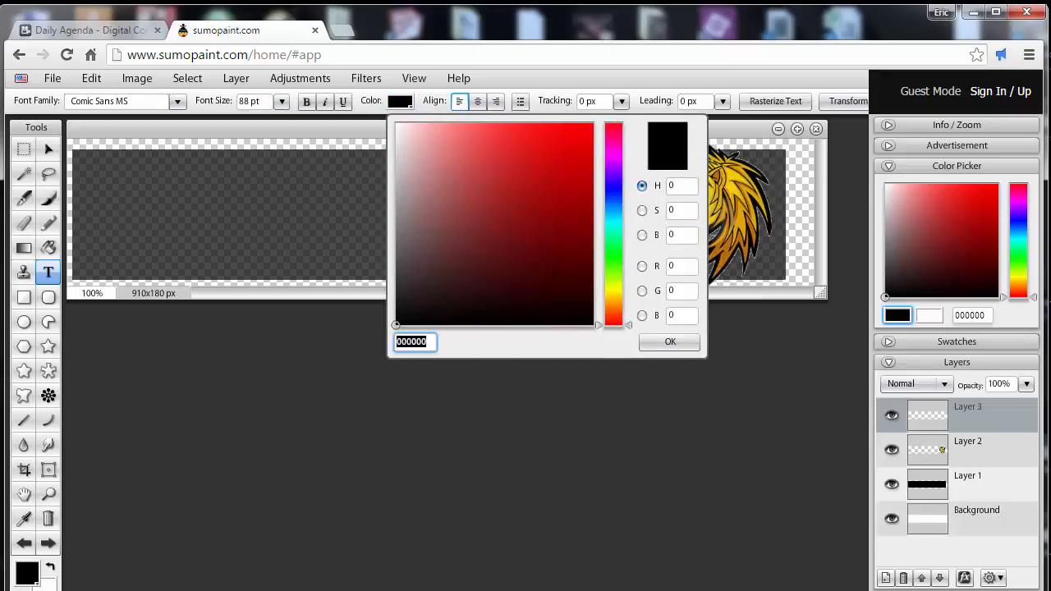
pyautogui.click(553, 266)
pyautogui.click(608, 289)
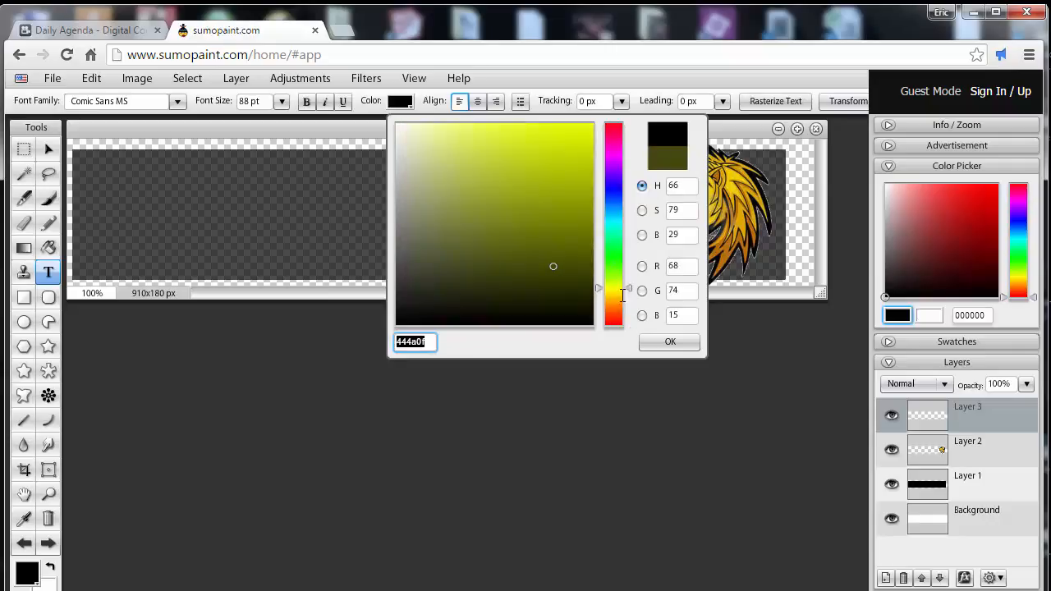
pyautogui.click(616, 292)
pyautogui.click(589, 129)
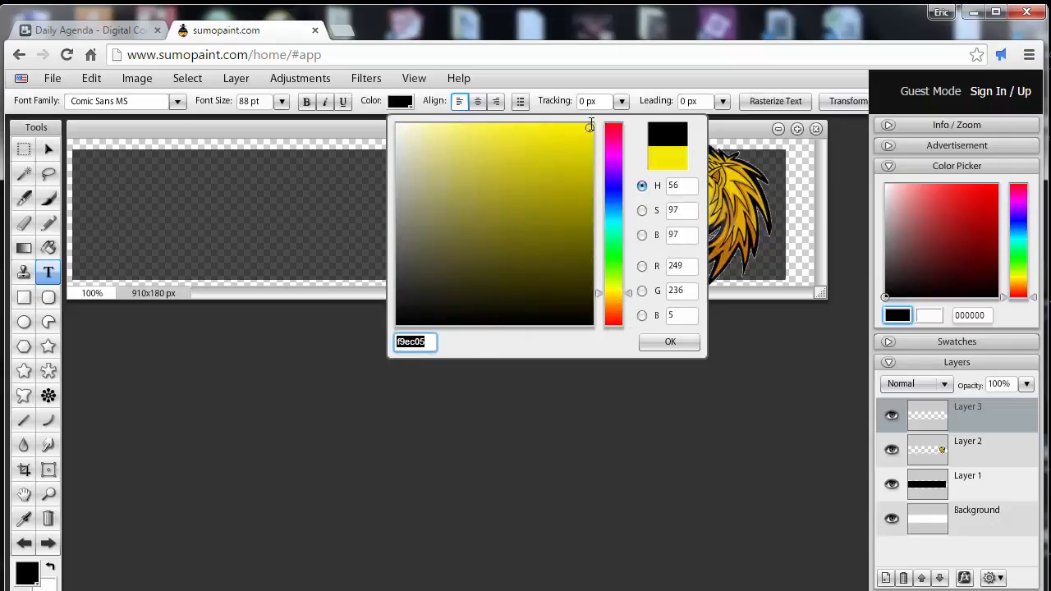
pyautogui.click(589, 124)
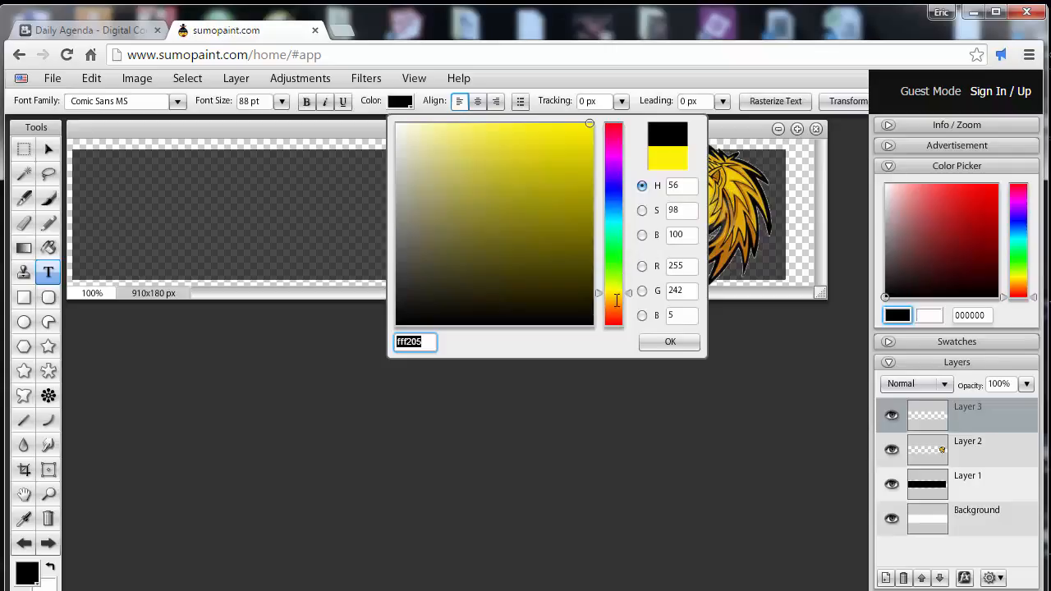
pyautogui.click(616, 293)
pyautogui.click(582, 172)
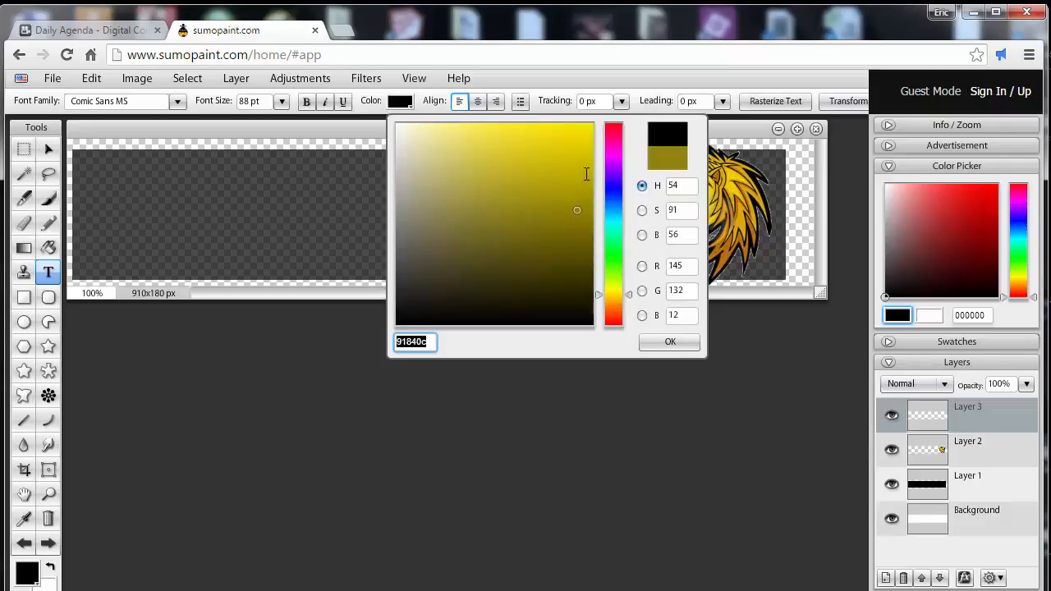
pyautogui.click(584, 156)
pyautogui.click(583, 148)
pyautogui.click(589, 134)
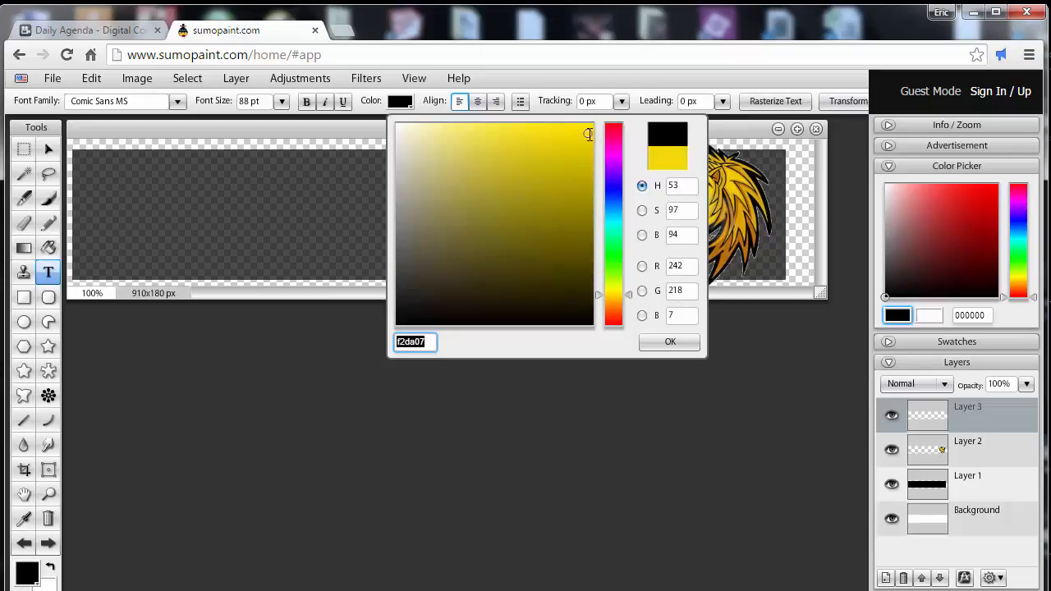
pyautogui.click(668, 342)
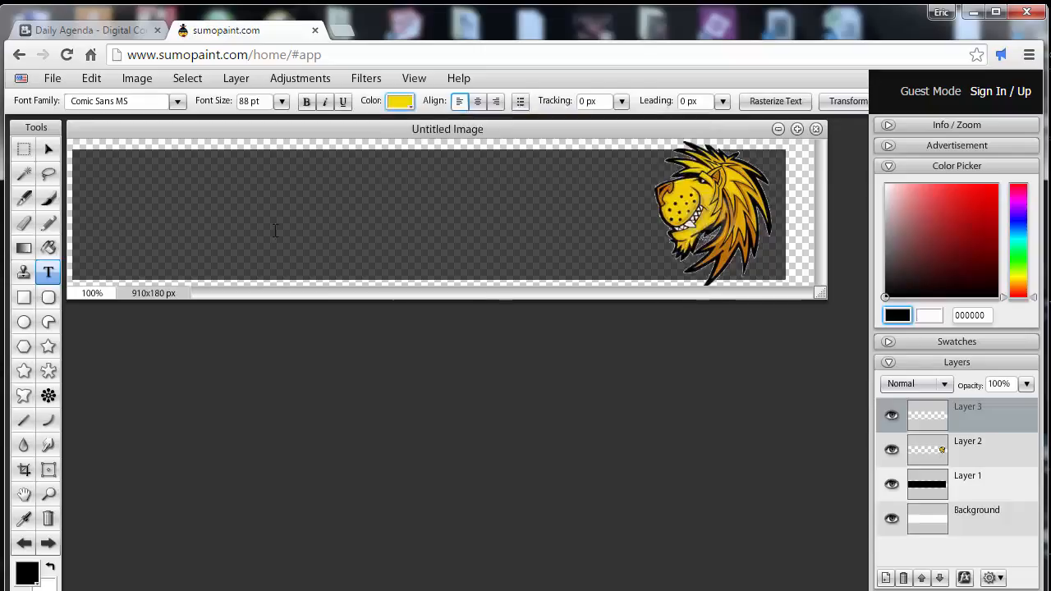
# Step: Type the author's name at the banner's left, make it bold, and shift it up-right
pyautogui.click(112, 174)
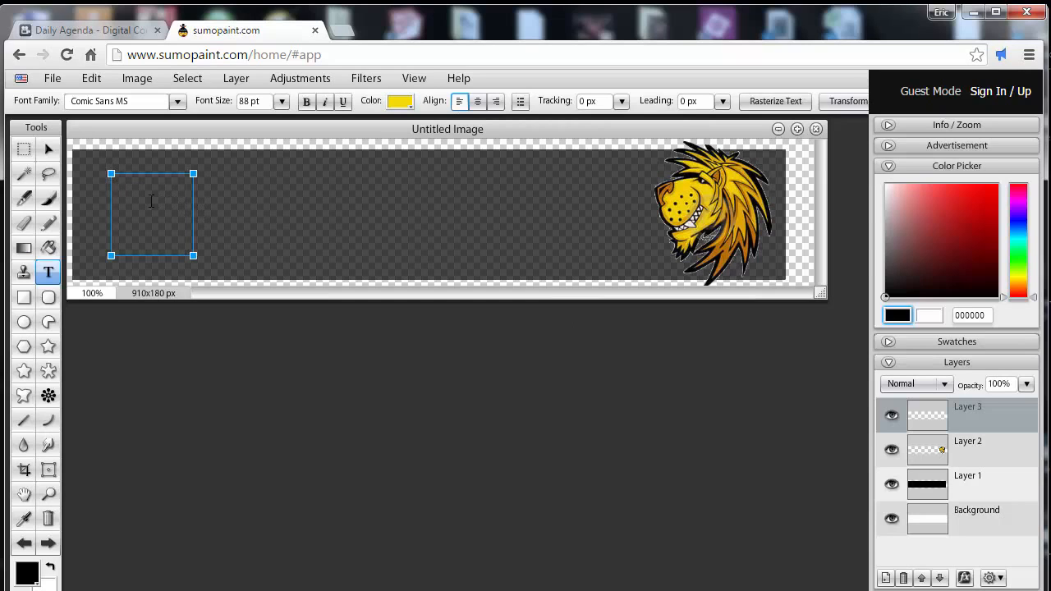
pyautogui.write('IEOr')
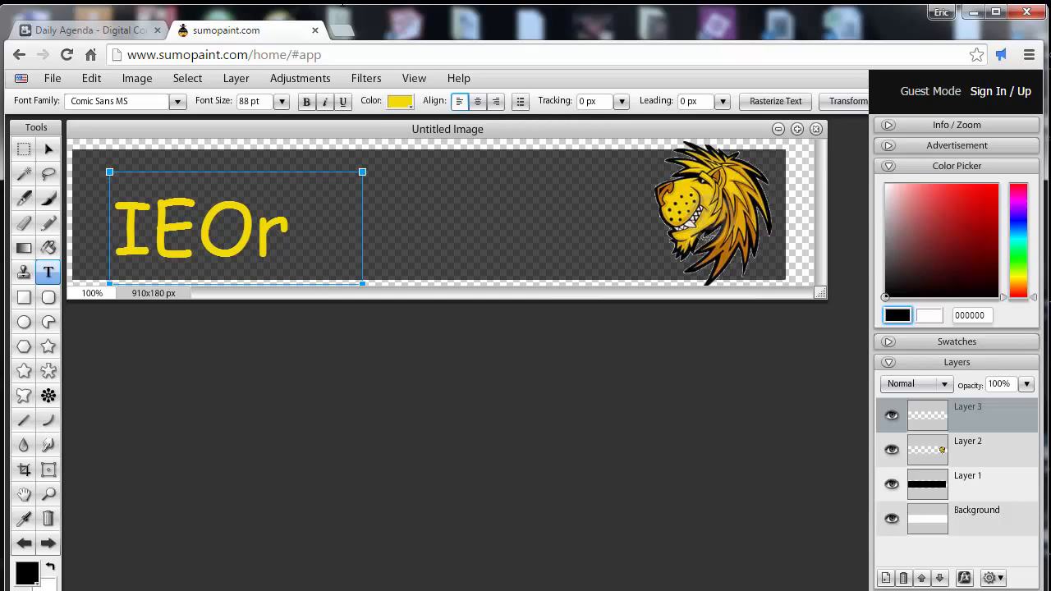
pyautogui.press('BackSpace')
pyautogui.press('BackSpace')
pyautogui.press('BackSpace')
pyautogui.press('BackSpace')
pyautogui.write('Eric Jarvis')
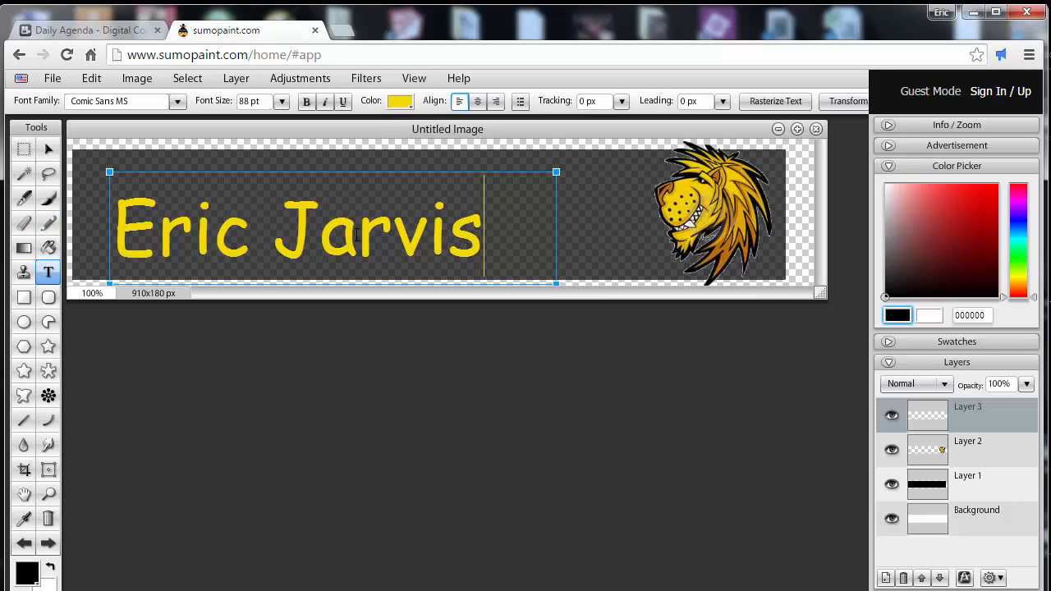
pyautogui.moveTo(477, 243); pyautogui.dragTo(121, 228)
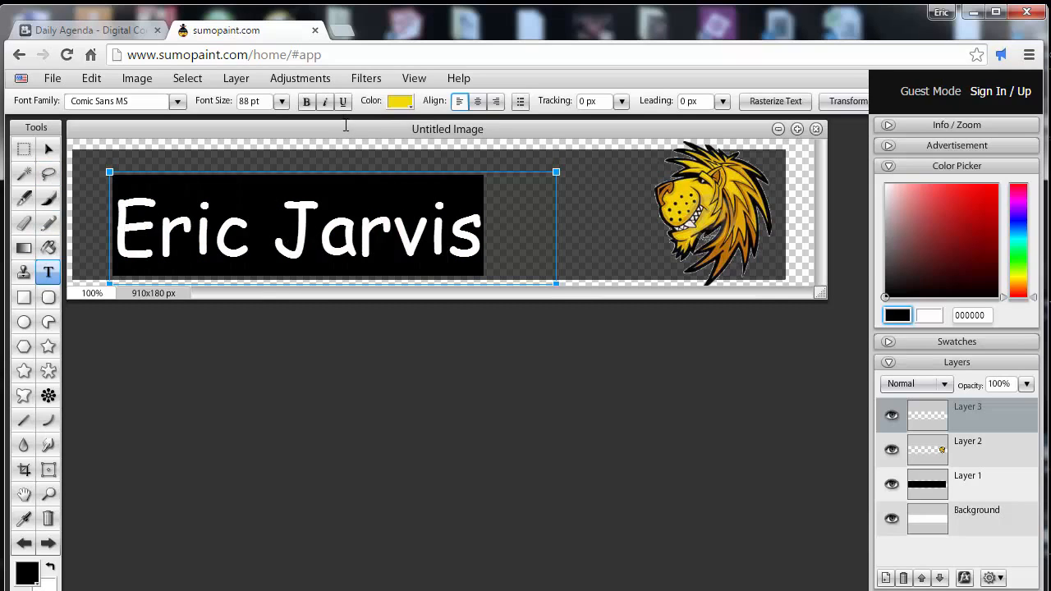
pyautogui.click(307, 102)
pyautogui.click(461, 197)
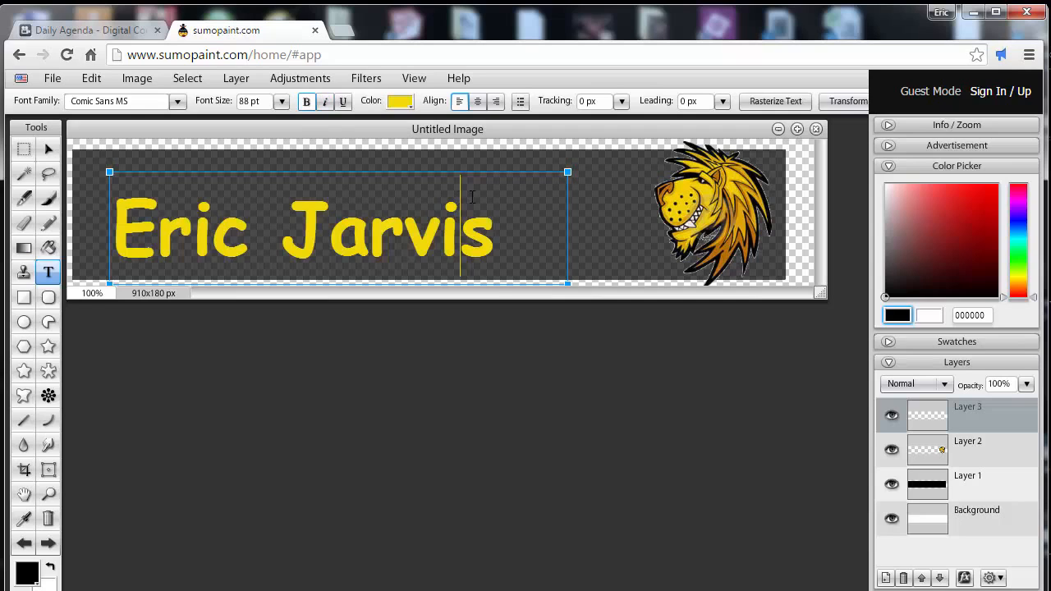
pyautogui.click(48, 149)
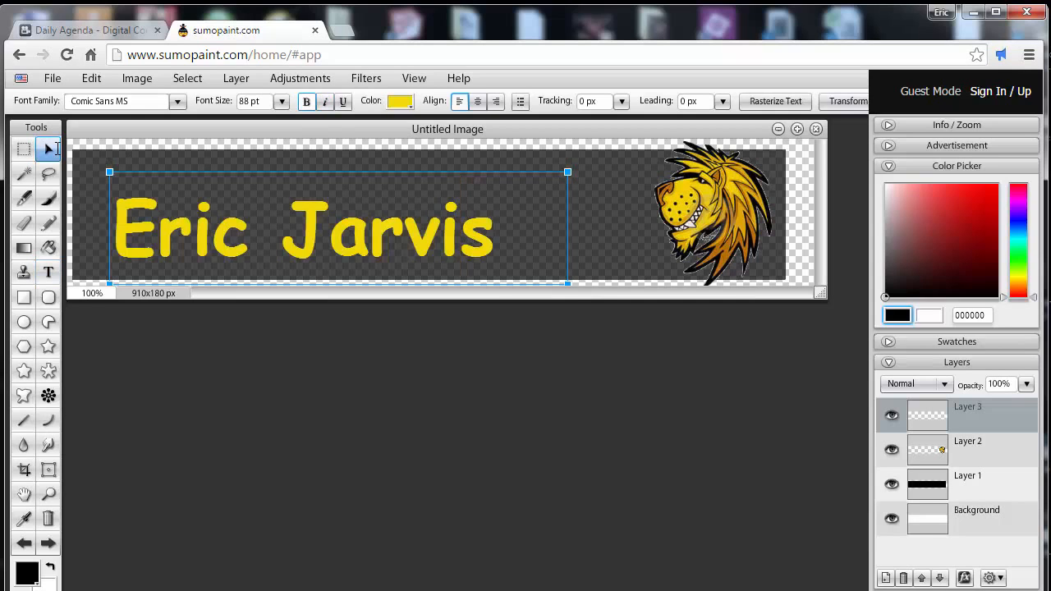
pyautogui.moveTo(184, 215); pyautogui.dragTo(209, 194)
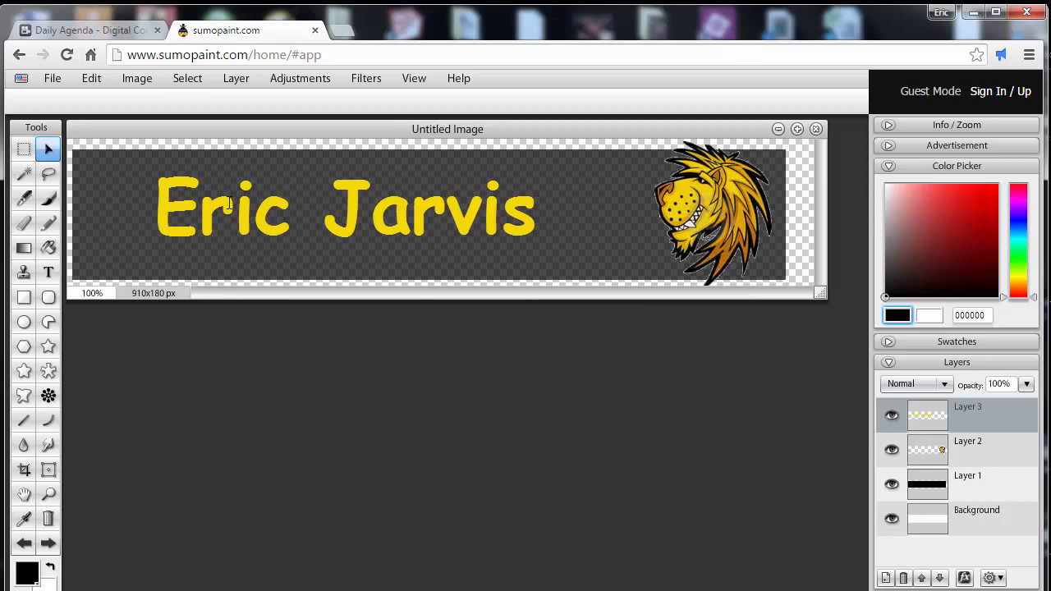
# Step: Move the dark band left, slide the lion toward the name, nudge the name left, then the band slightly right
pyautogui.click(985, 484)
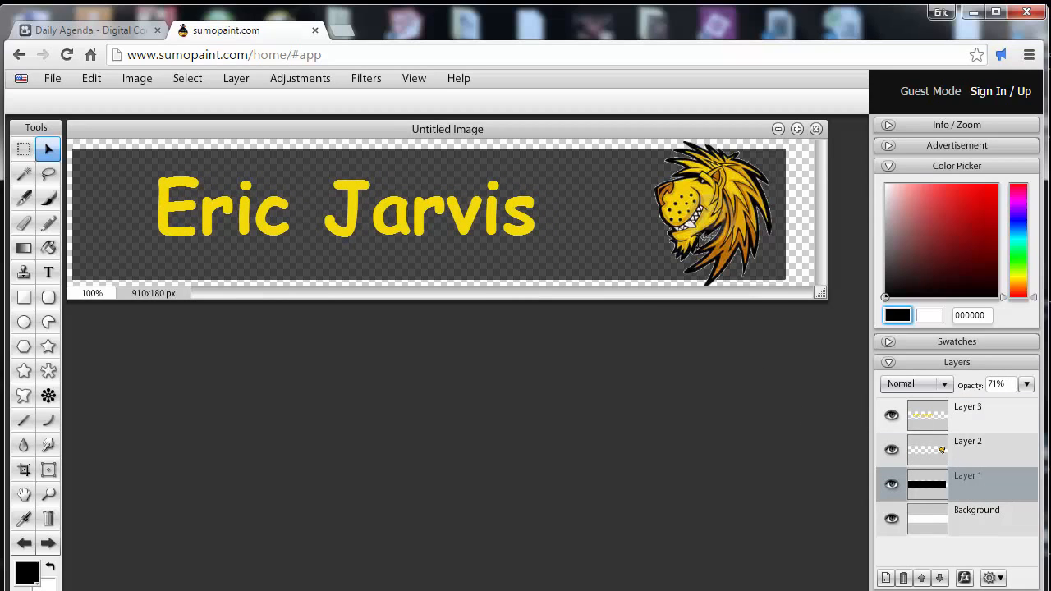
pyautogui.moveTo(698, 240); pyautogui.dragTo(607, 238)
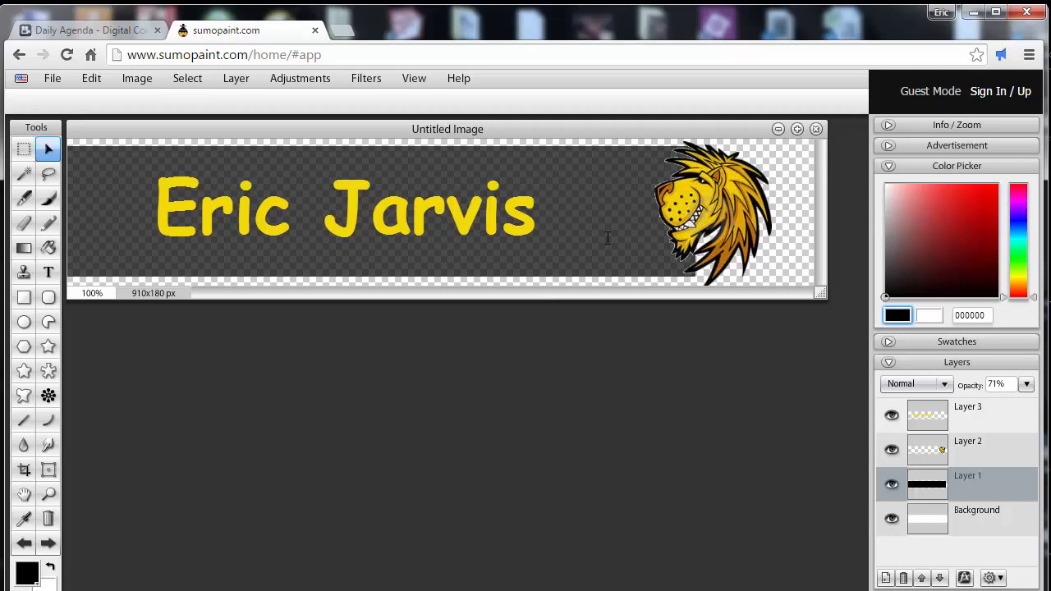
pyautogui.click(936, 450)
pyautogui.moveTo(753, 220); pyautogui.dragTo(635, 219)
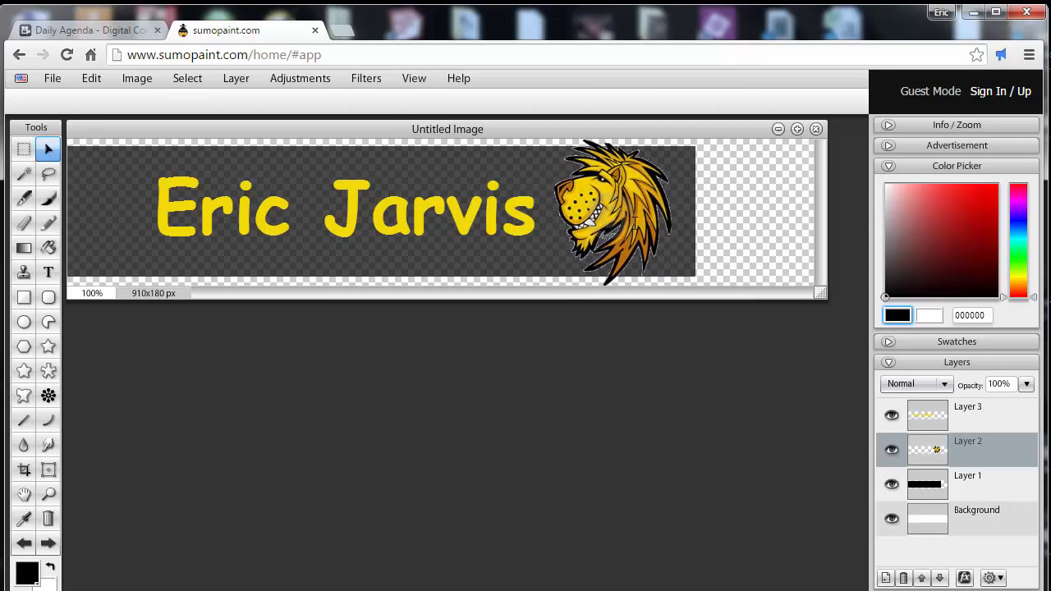
pyautogui.click(925, 417)
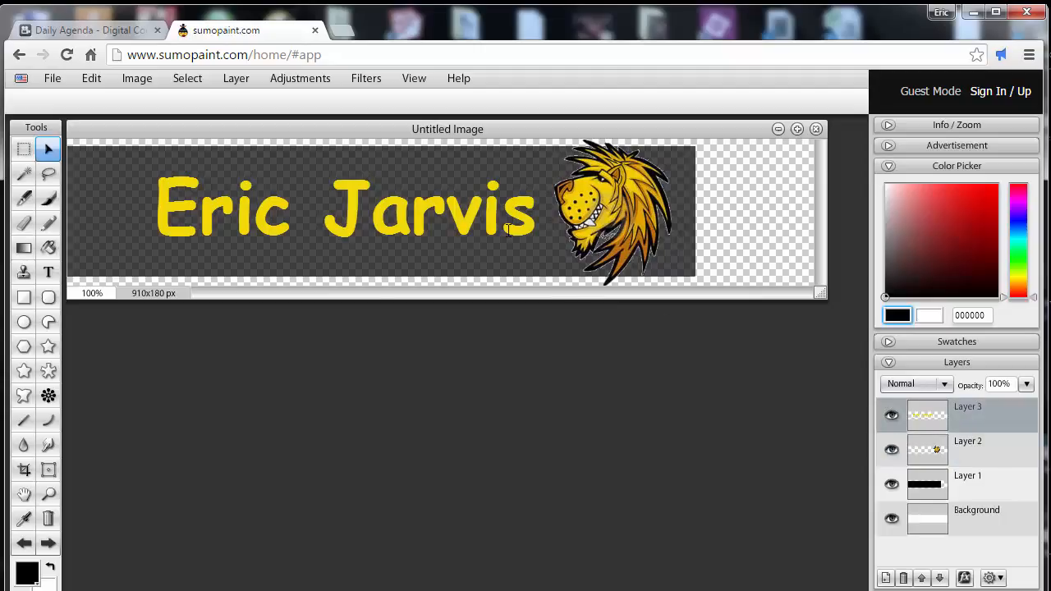
pyautogui.moveTo(518, 227); pyautogui.dragTo(499, 227)
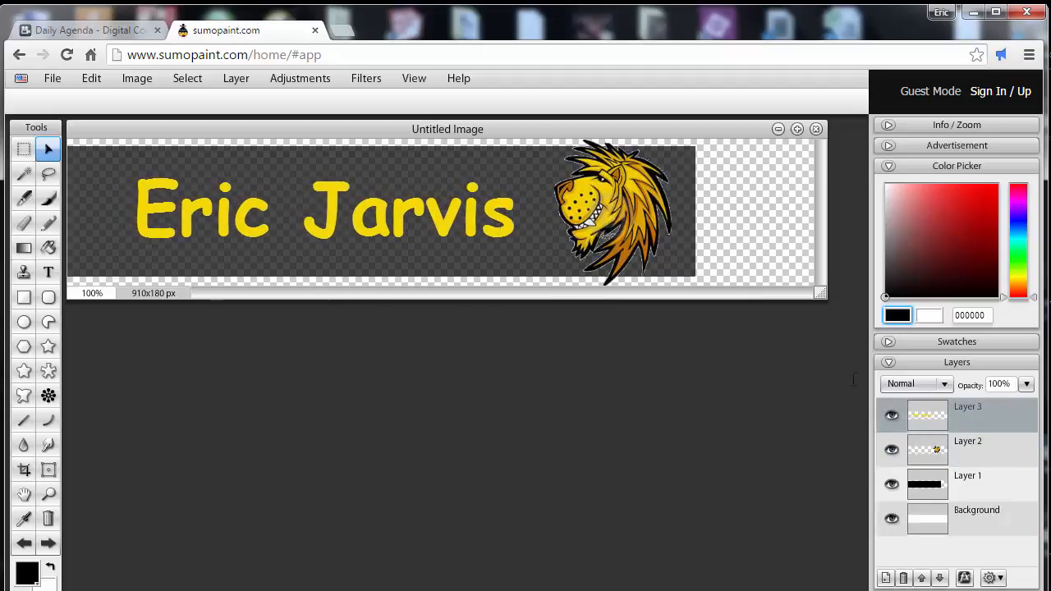
pyautogui.click(926, 477)
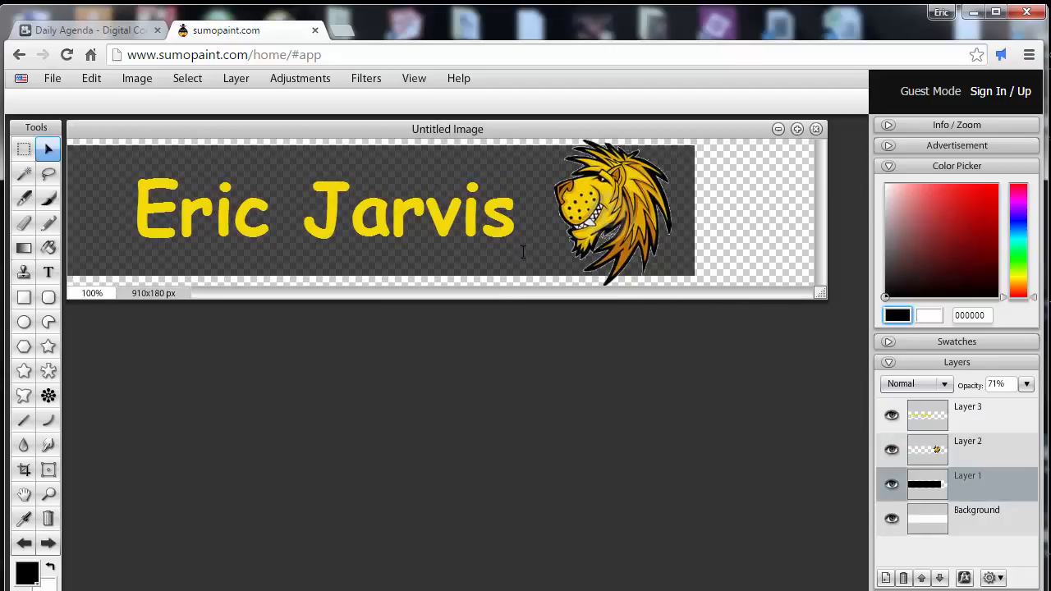
pyautogui.moveTo(522, 252); pyautogui.dragTo(528, 252)
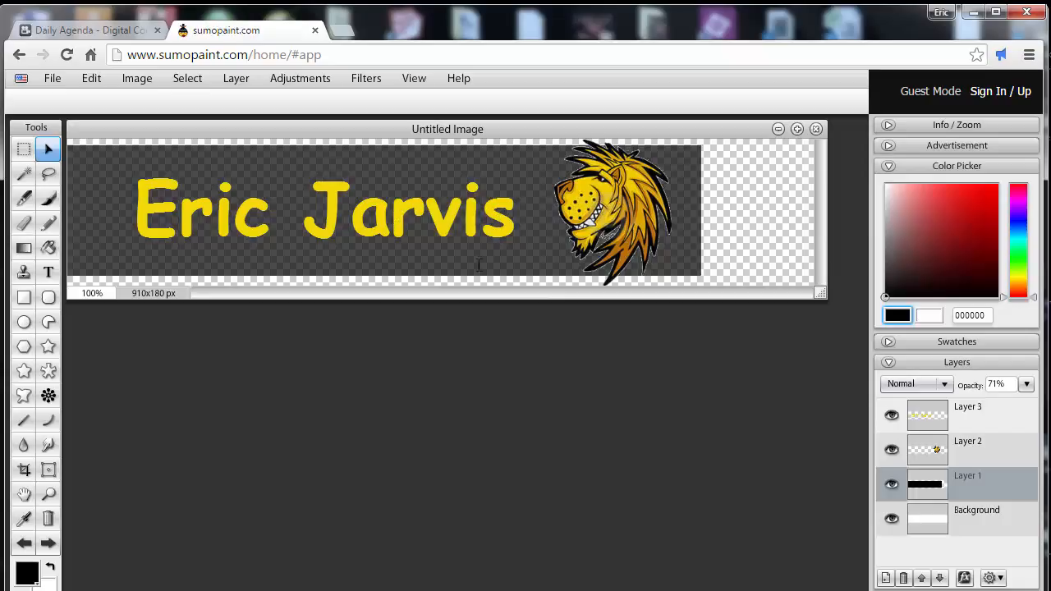
# Step: Add a Drop Shadow effect to the name text layer
pyautogui.doubleClick(965, 418)
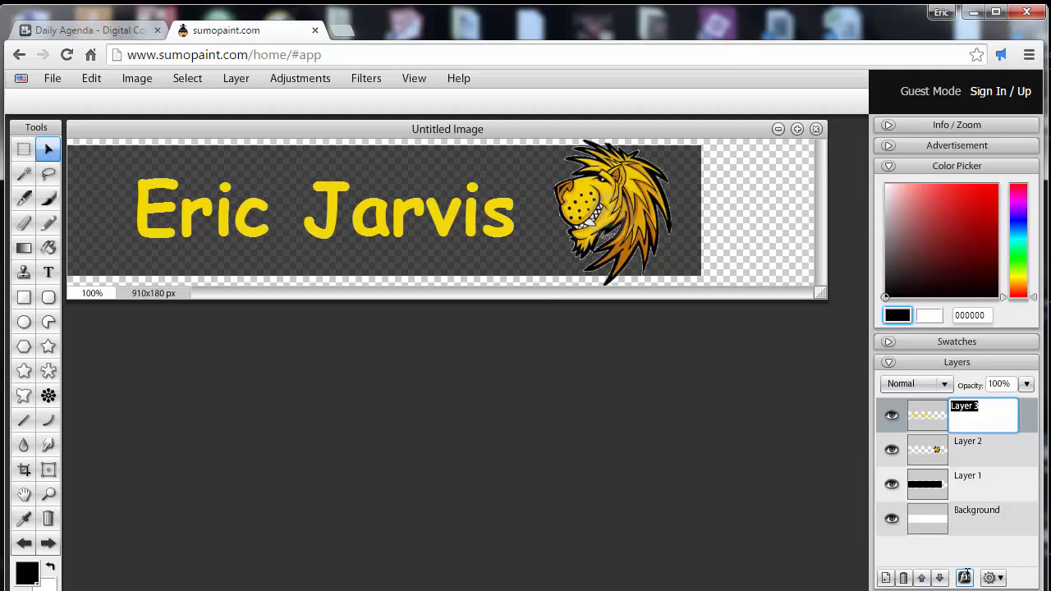
pyautogui.click(965, 577)
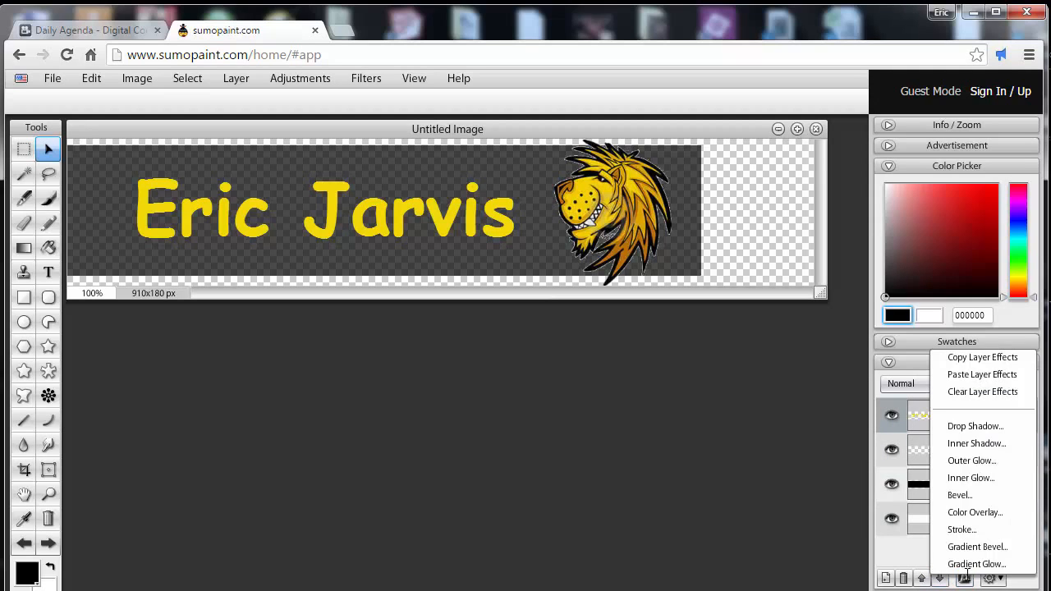
pyautogui.click(989, 429)
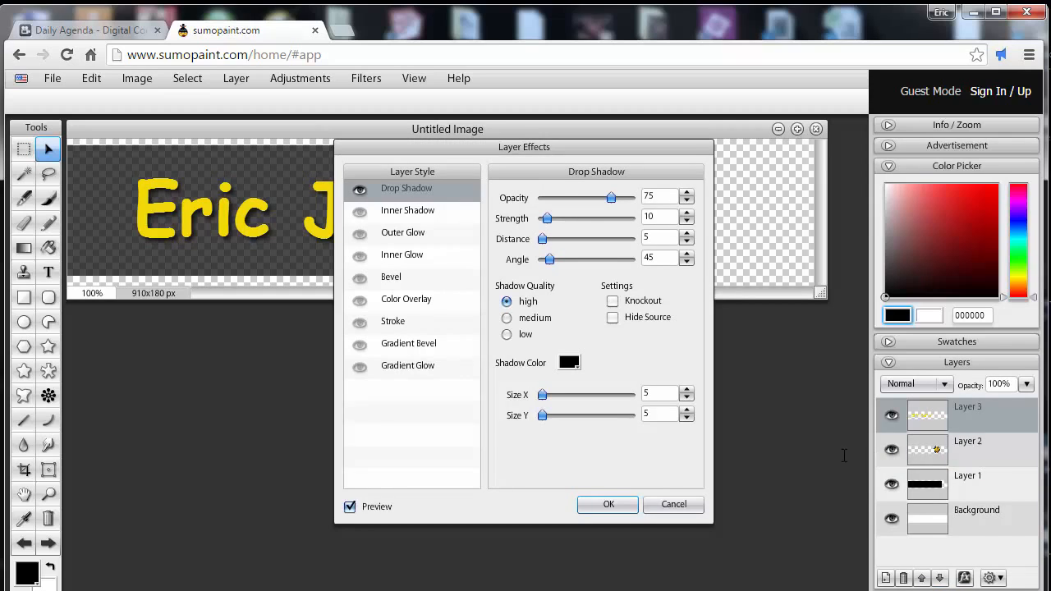
pyautogui.click(609, 502)
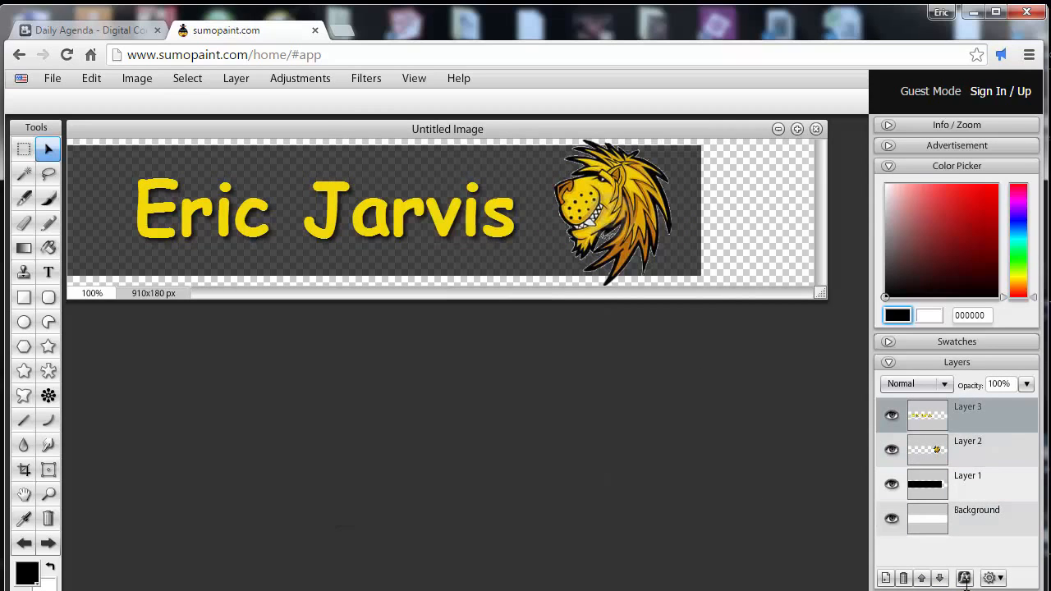
# Step: Apply a Bevel effect to the name text with the default settings
pyautogui.click(965, 578)
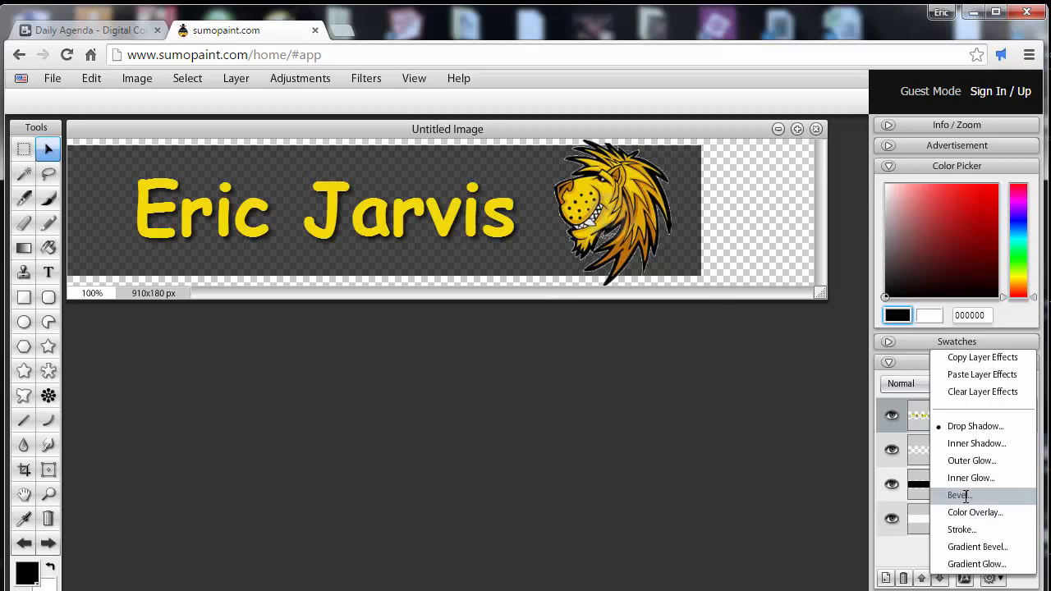
pyautogui.click(959, 495)
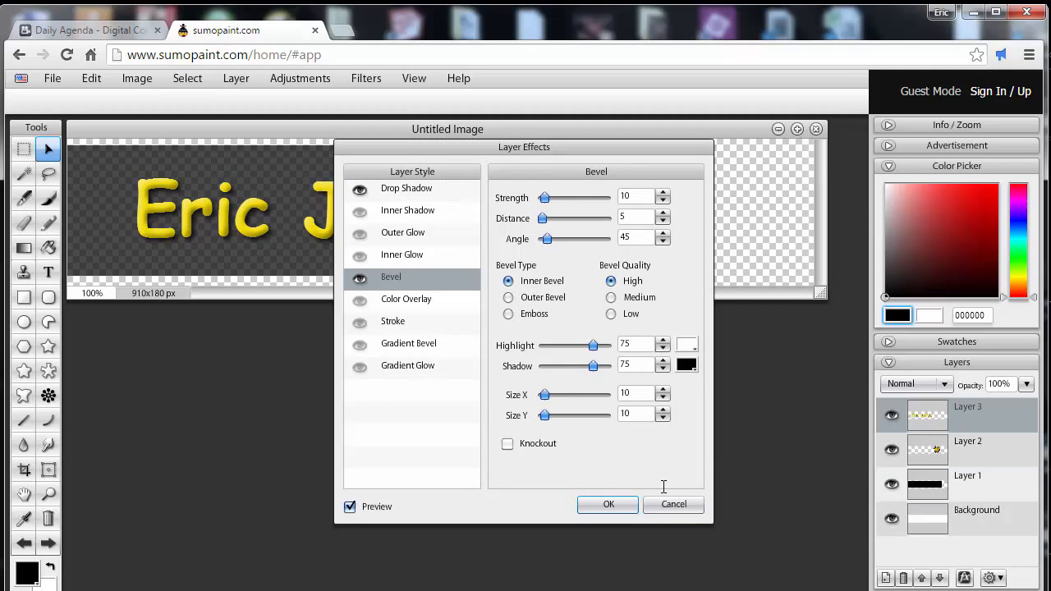
pyautogui.click(609, 504)
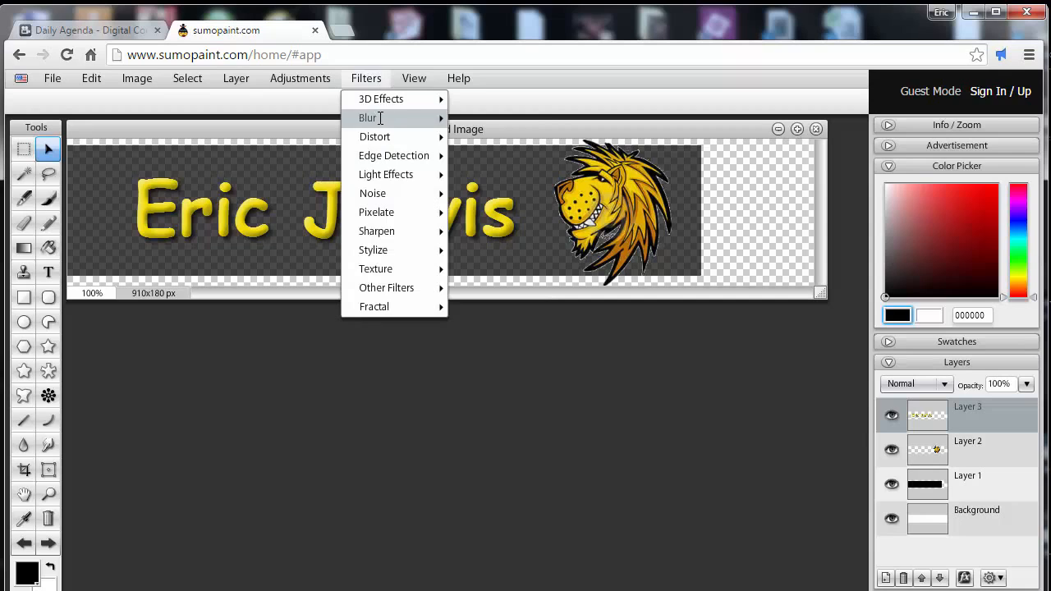
pyautogui.moveTo(381, 193)
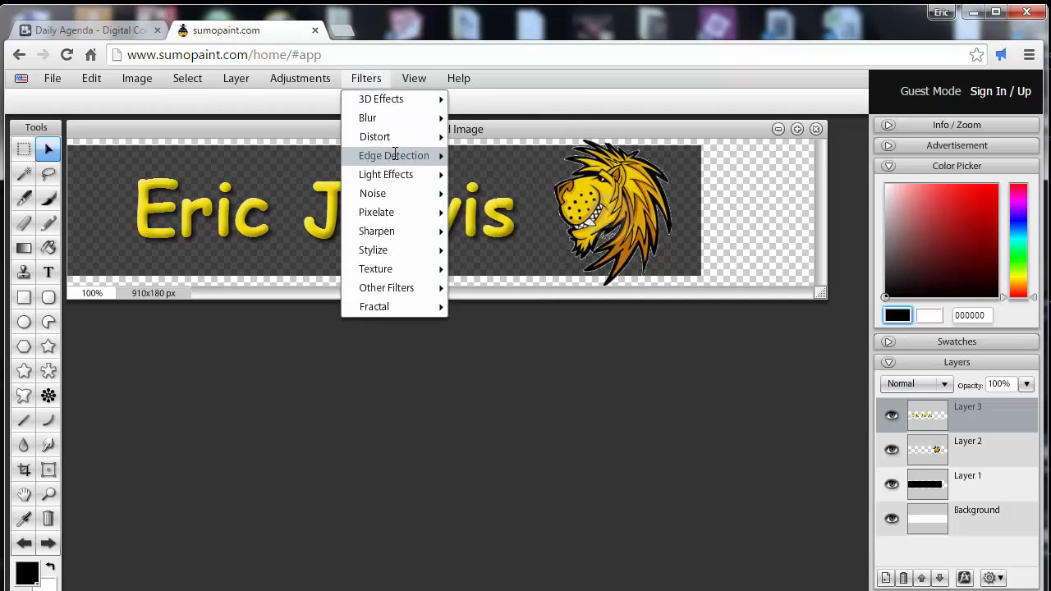
pyautogui.moveTo(402, 150)
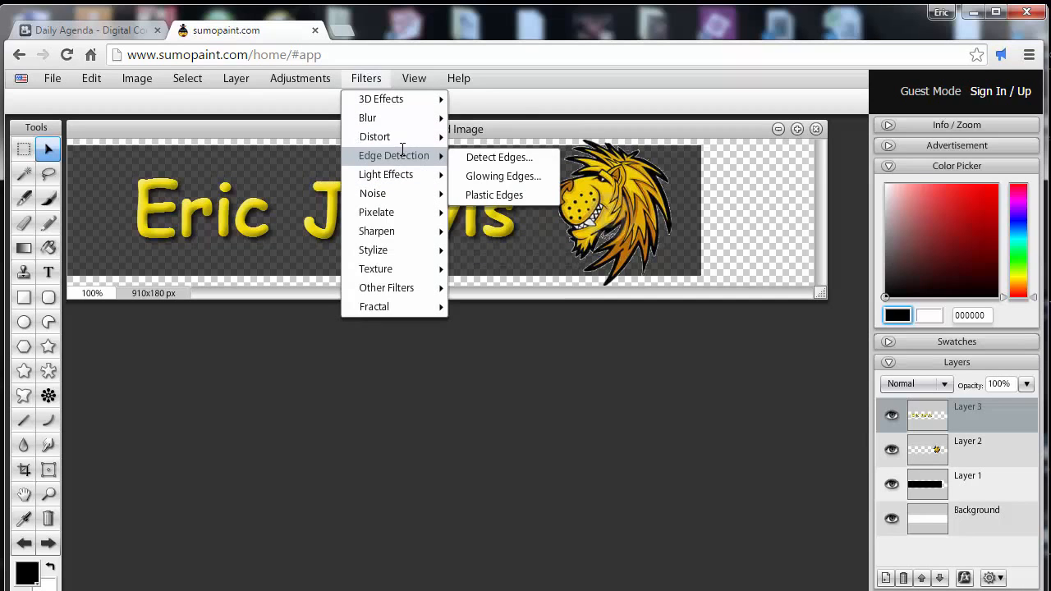
pyautogui.click(503, 176)
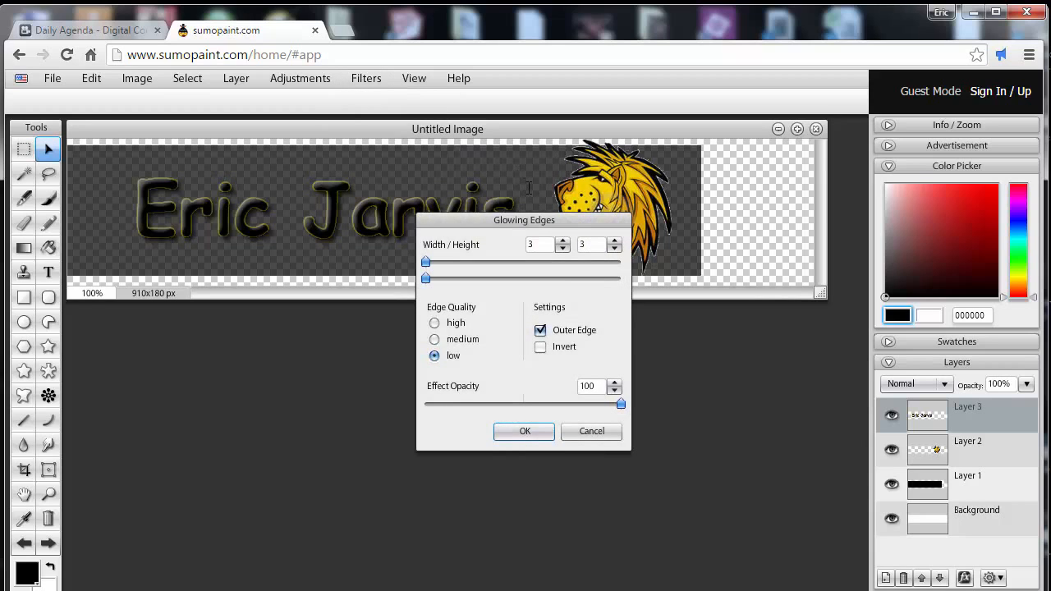
pyautogui.click(591, 430)
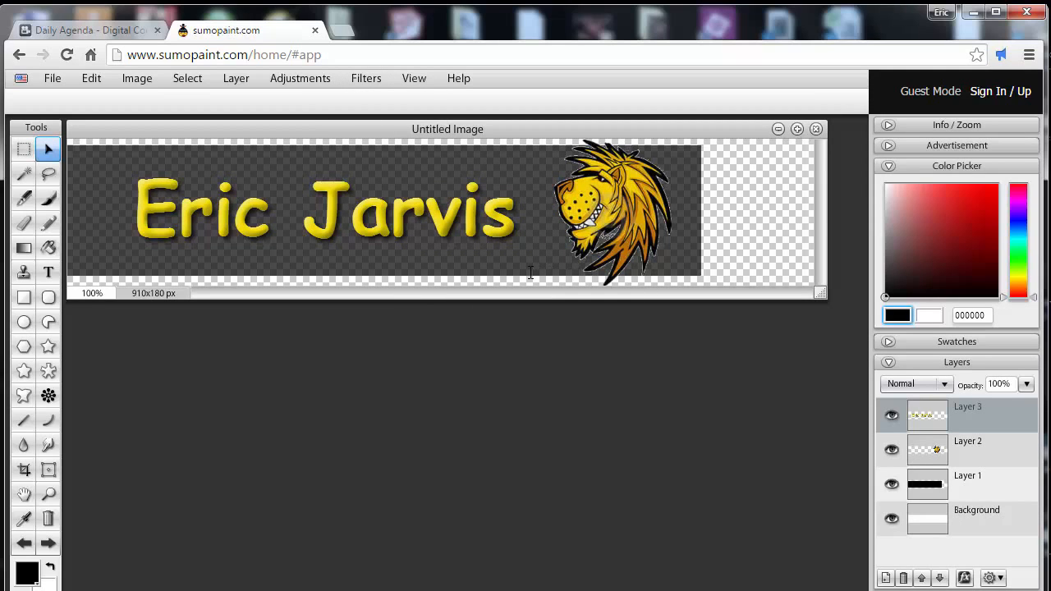
# Step: Drag the dark bar, name text and lion layers left so the bar ends just past the lion
pyautogui.doubleClick(967, 476)
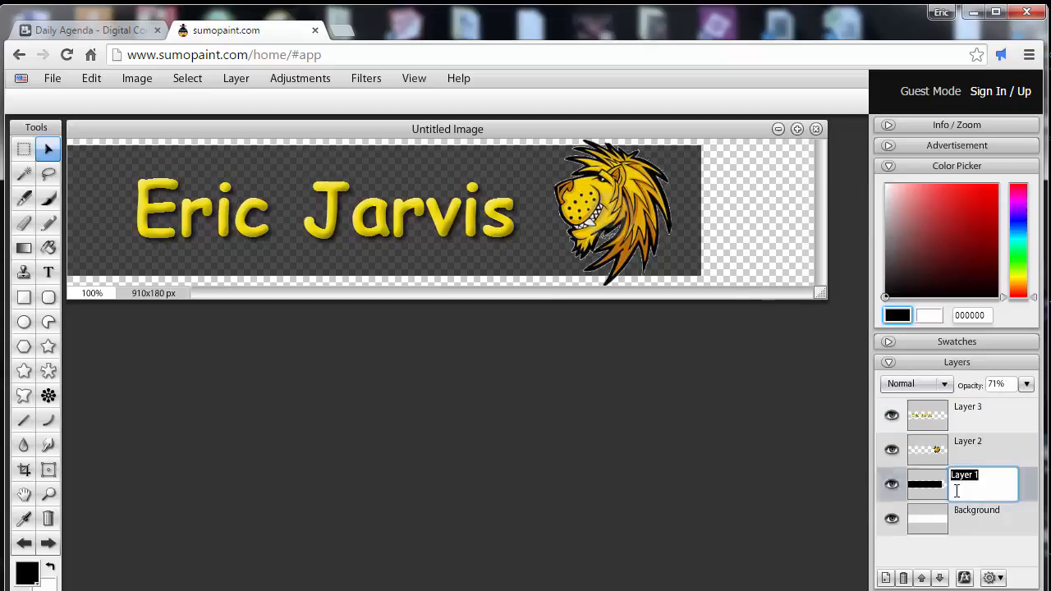
pyautogui.click(897, 471)
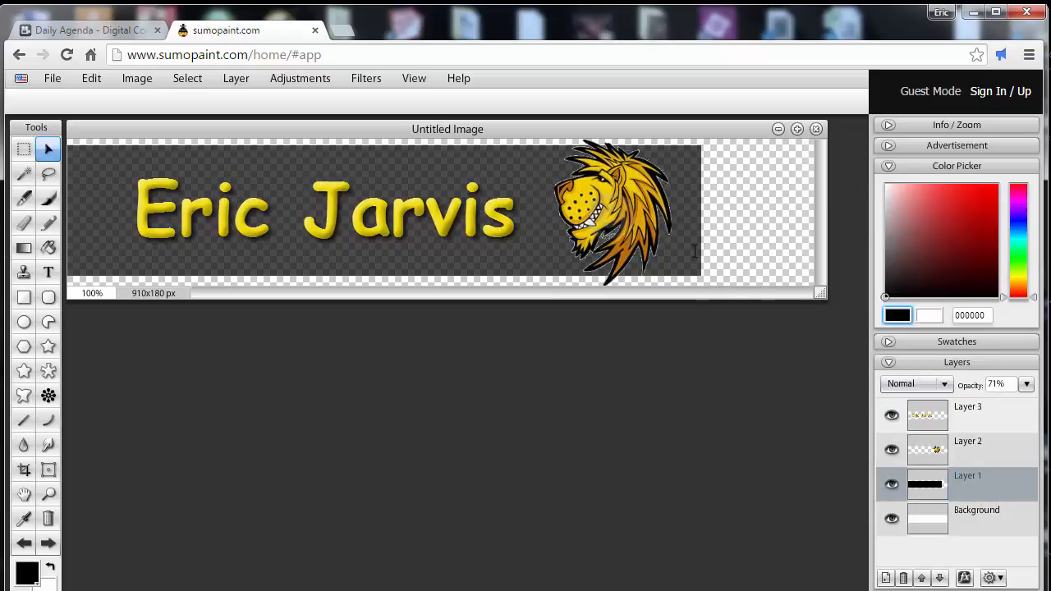
pyautogui.moveTo(691, 250); pyautogui.dragTo(656, 248)
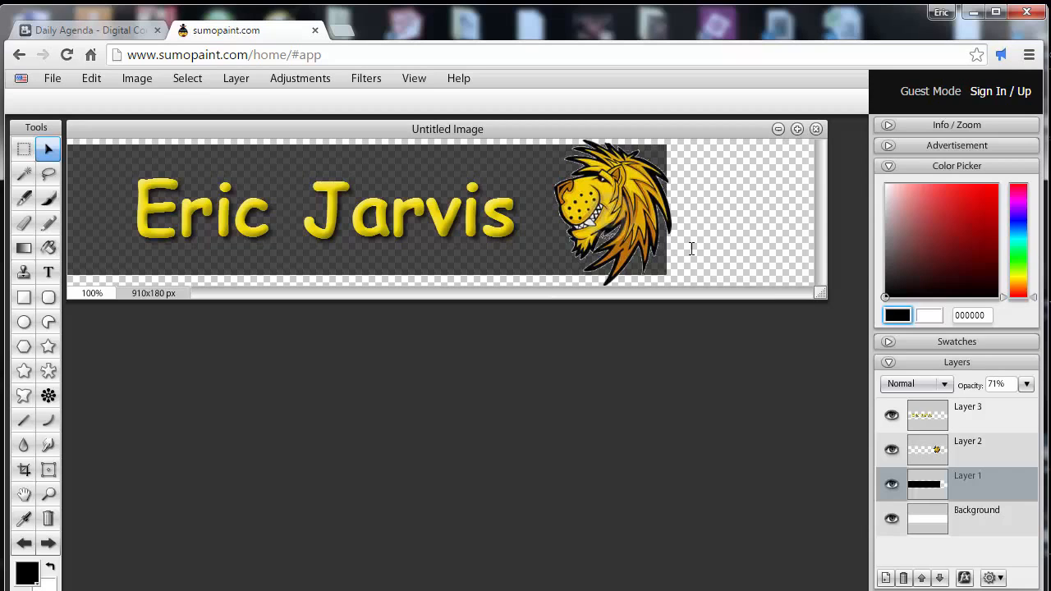
pyautogui.click(929, 419)
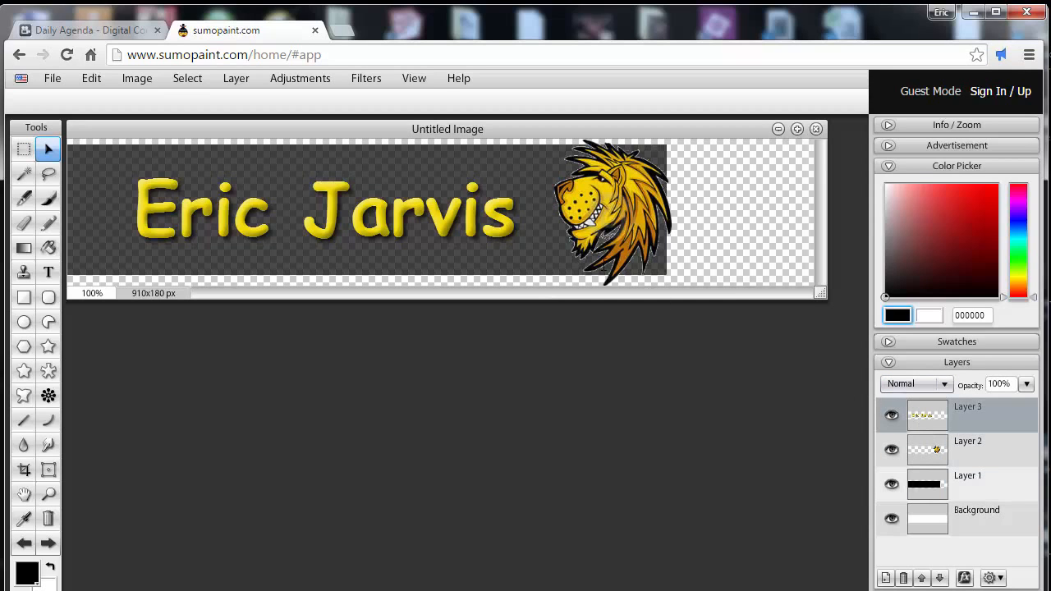
pyautogui.moveTo(458, 197); pyautogui.dragTo(404, 216)
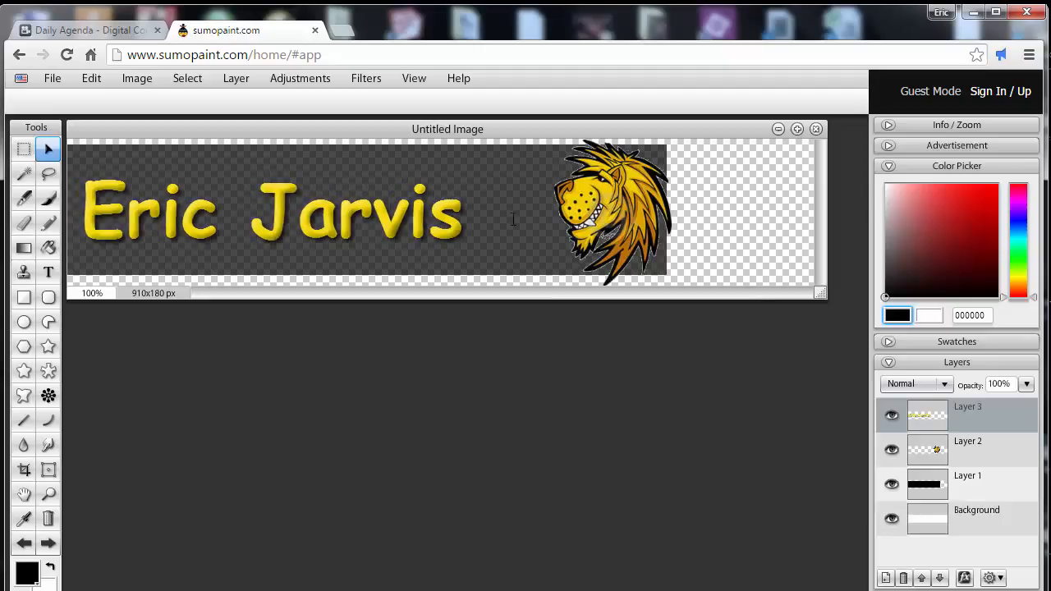
pyautogui.click(936, 445)
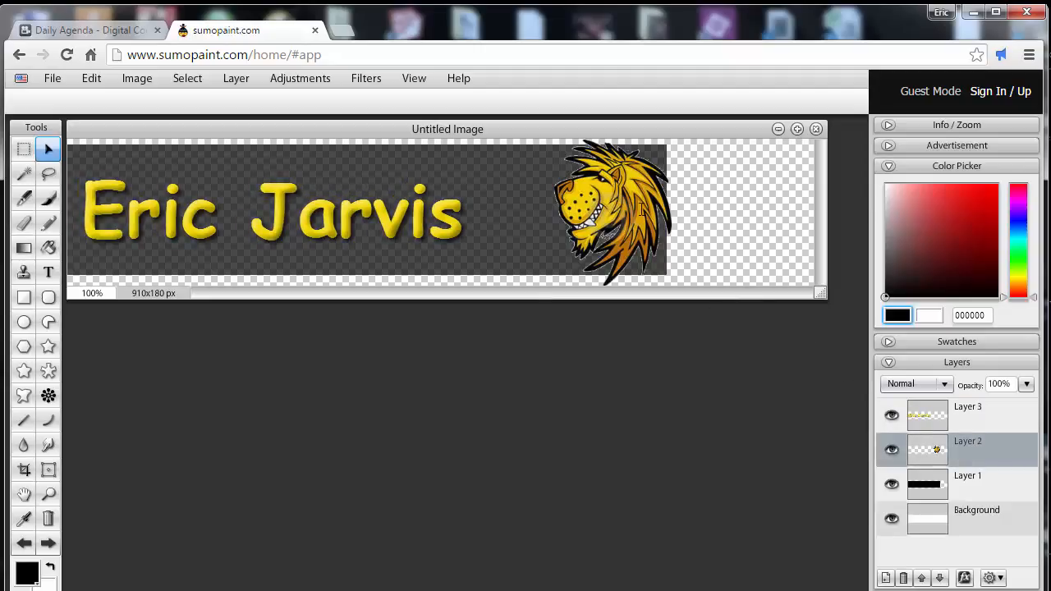
pyautogui.moveTo(642, 210); pyautogui.dragTo(577, 213)
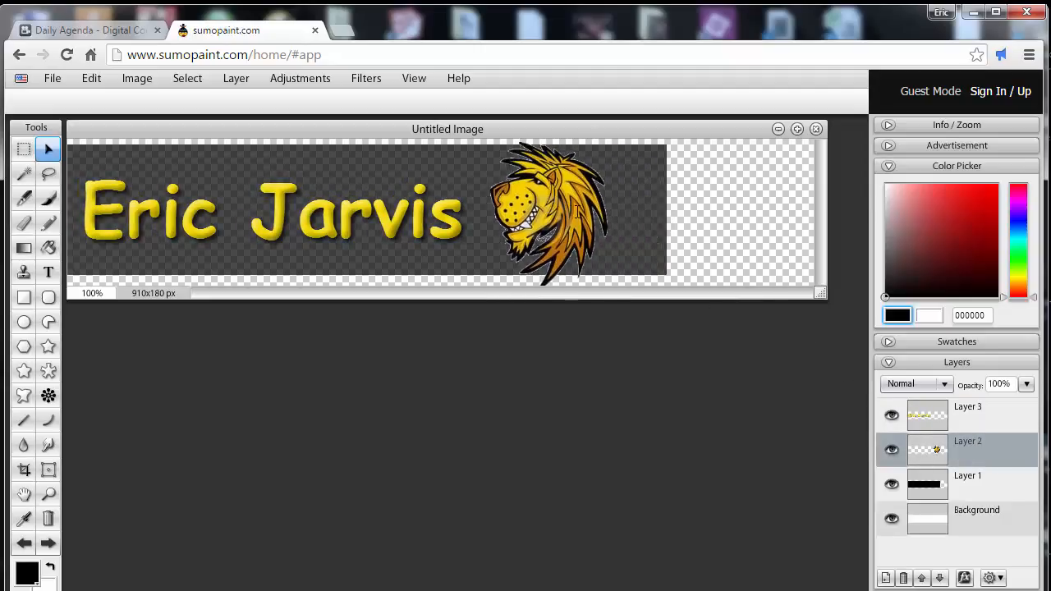
pyautogui.click(933, 493)
pyautogui.moveTo(618, 253); pyautogui.dragTo(595, 255)
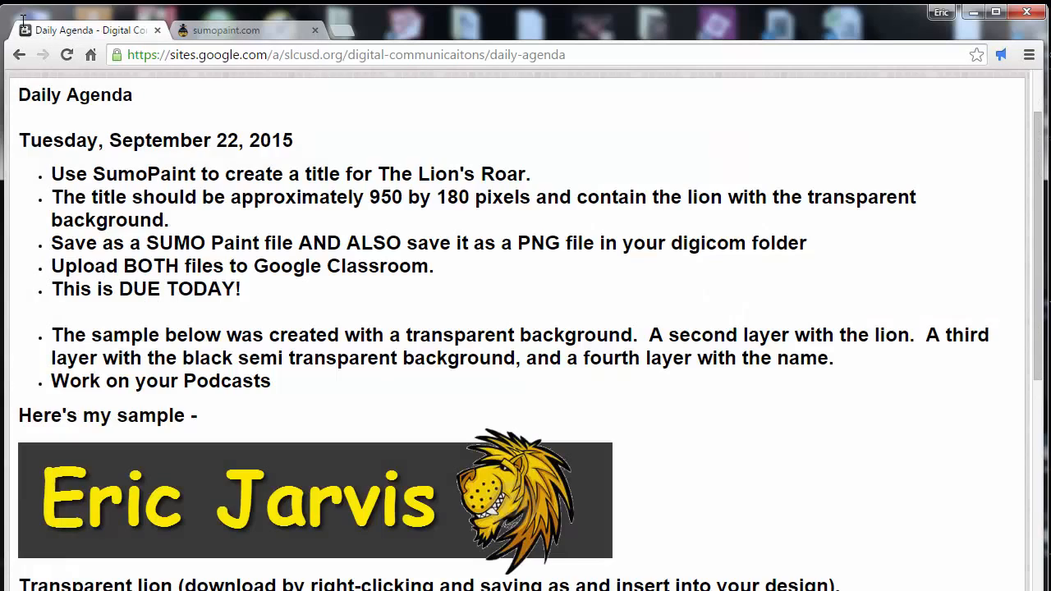
# Step: Check the Daily Agenda's requirement to save both SUMO and PNG files, then return to SumoPaint
pyautogui.click(23, 25)
pyautogui.moveTo(480, 144); pyautogui.dragTo(231, 222)
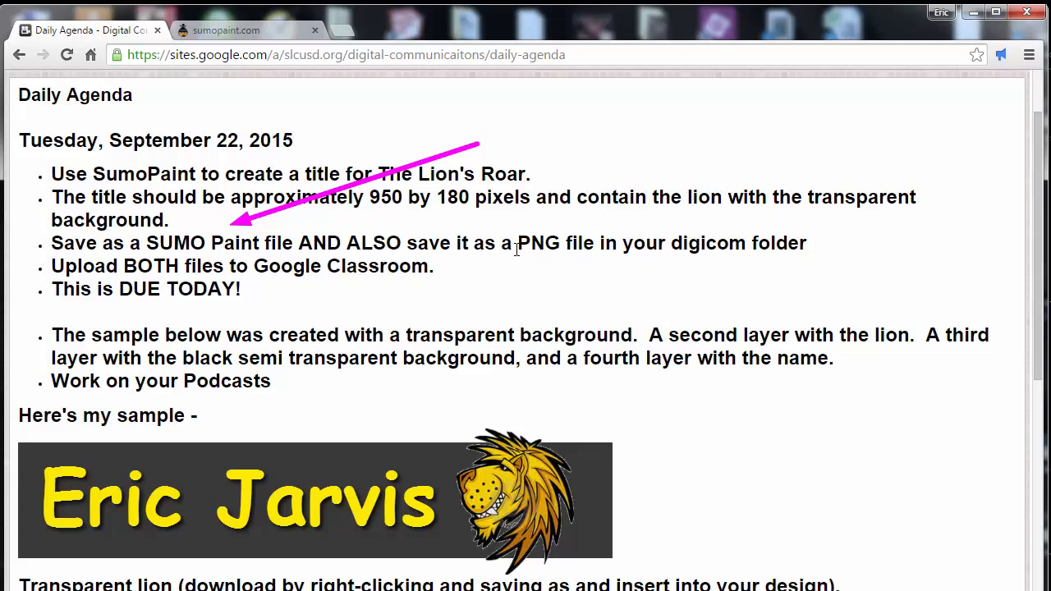
pyautogui.moveTo(628, 177); pyautogui.dragTo(556, 231)
pyautogui.press('Escape')
pyautogui.click(274, 30)
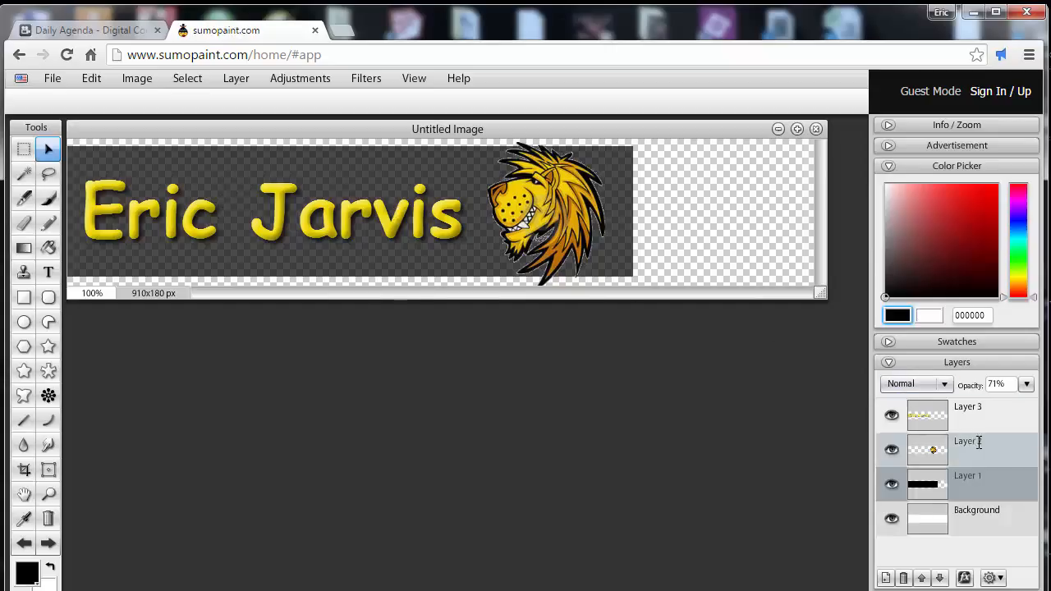
# Step: Save the banner to the computer as erictitle.sumo in the slocuetemp folder
pyautogui.click(927, 415)
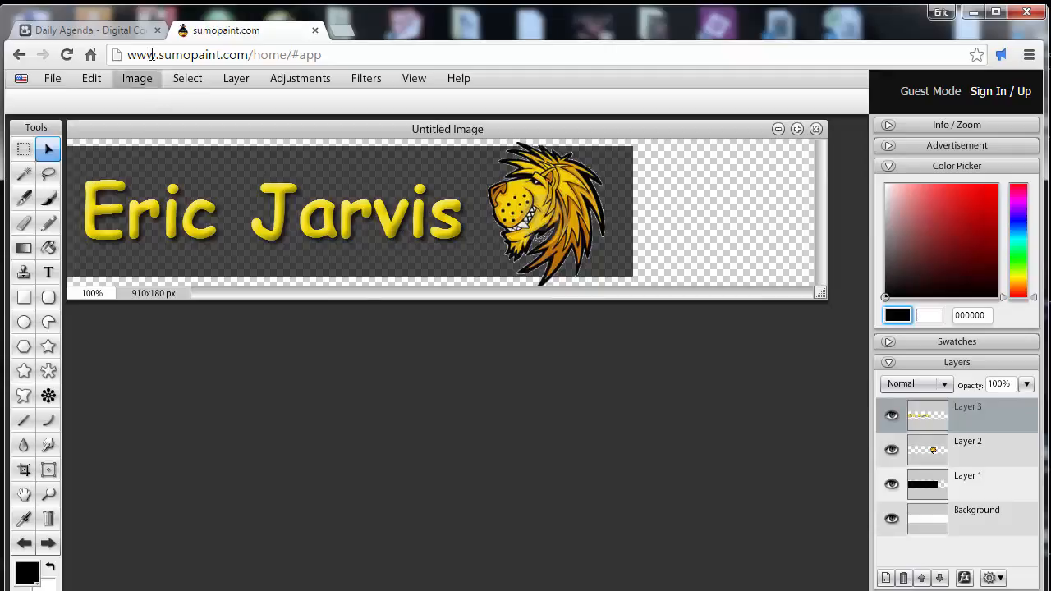
pyautogui.click(52, 79)
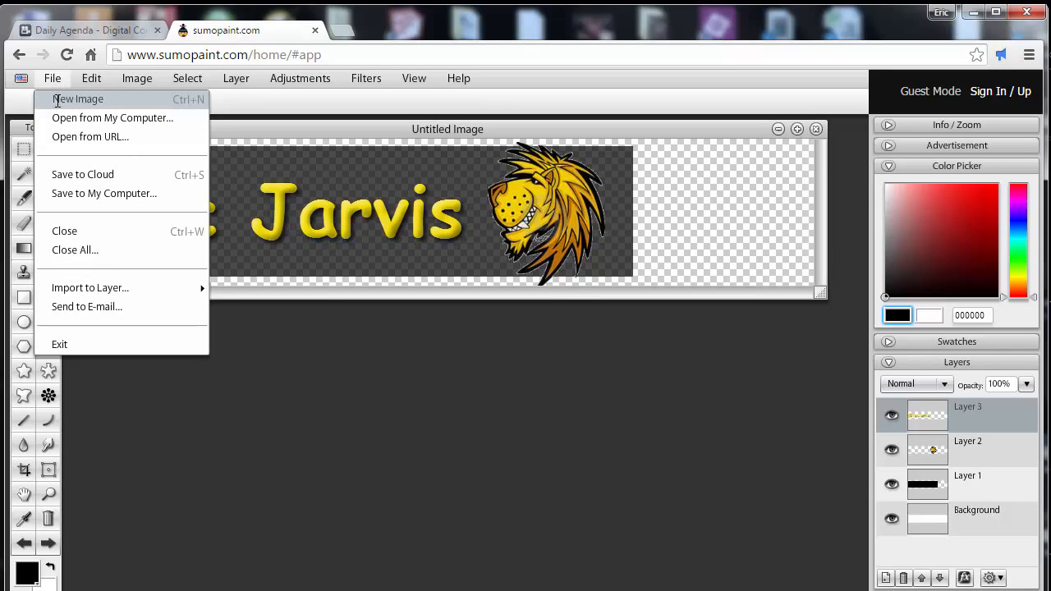
pyautogui.click(74, 193)
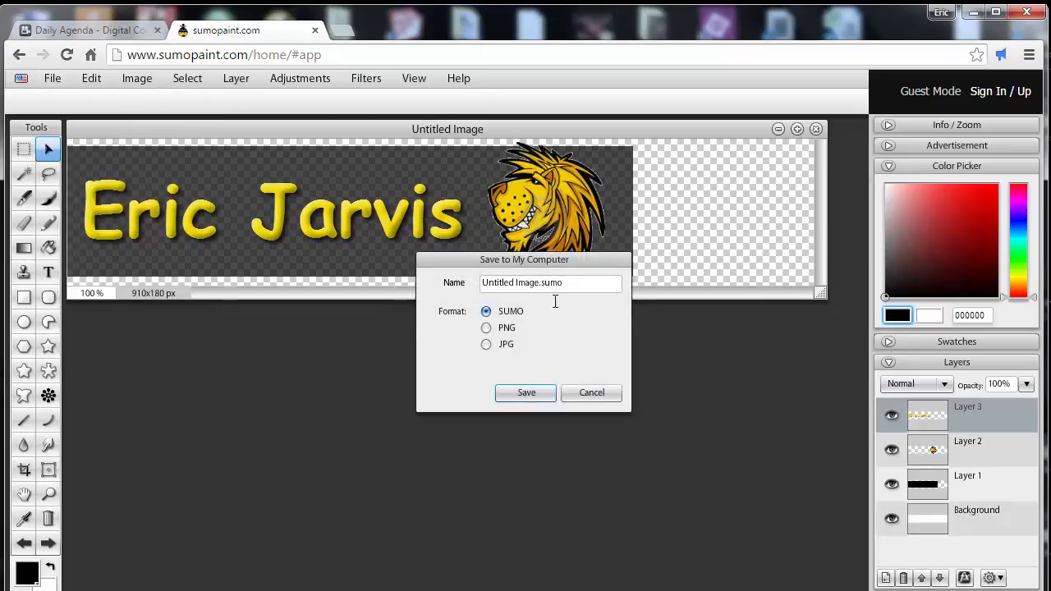
pyautogui.moveTo(578, 282); pyautogui.dragTo(387, 272)
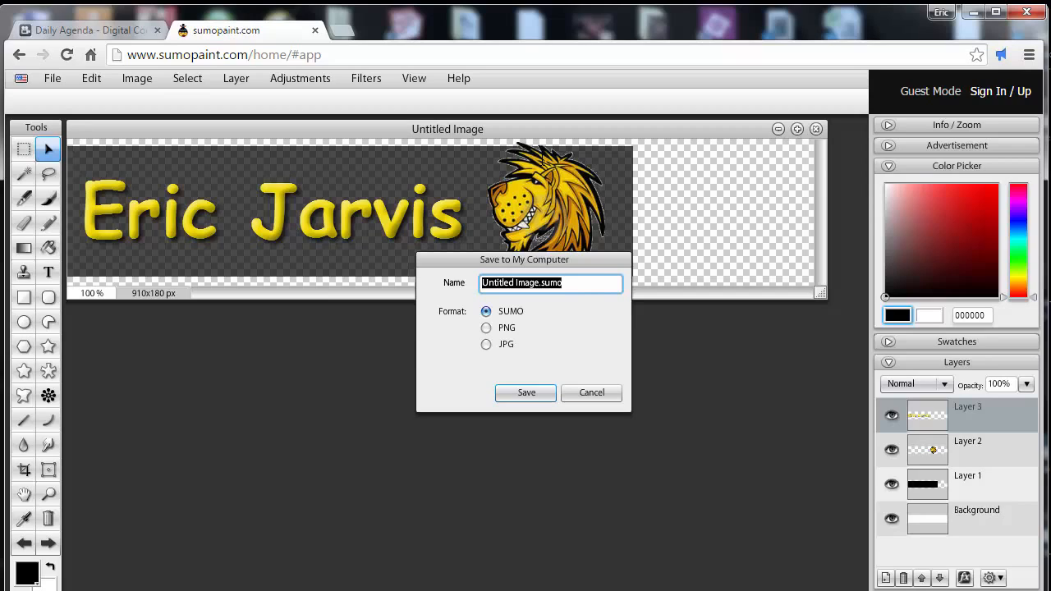
pyautogui.write('erictitle')
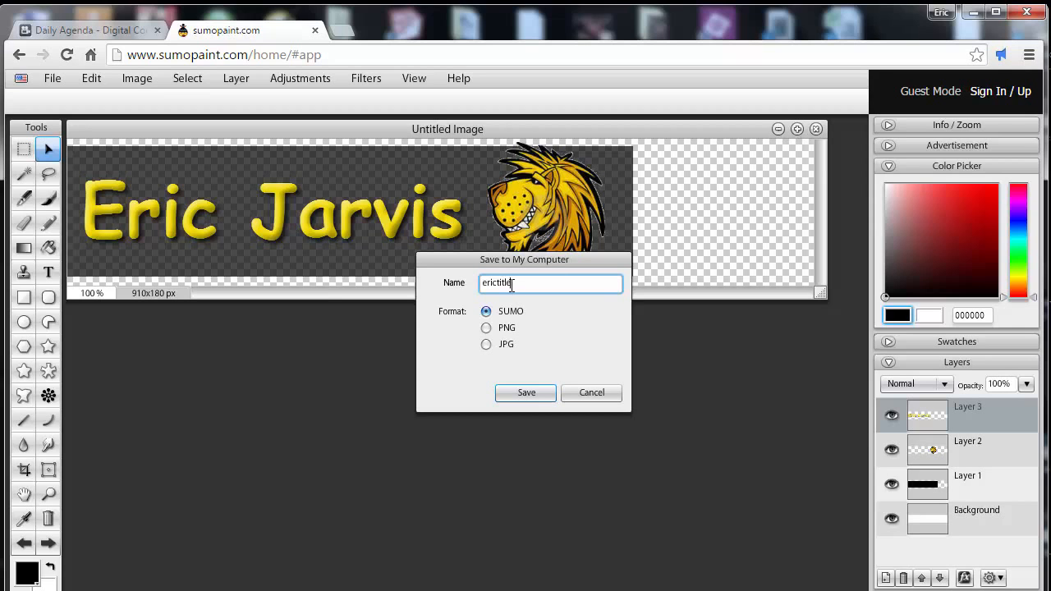
pyautogui.click(533, 393)
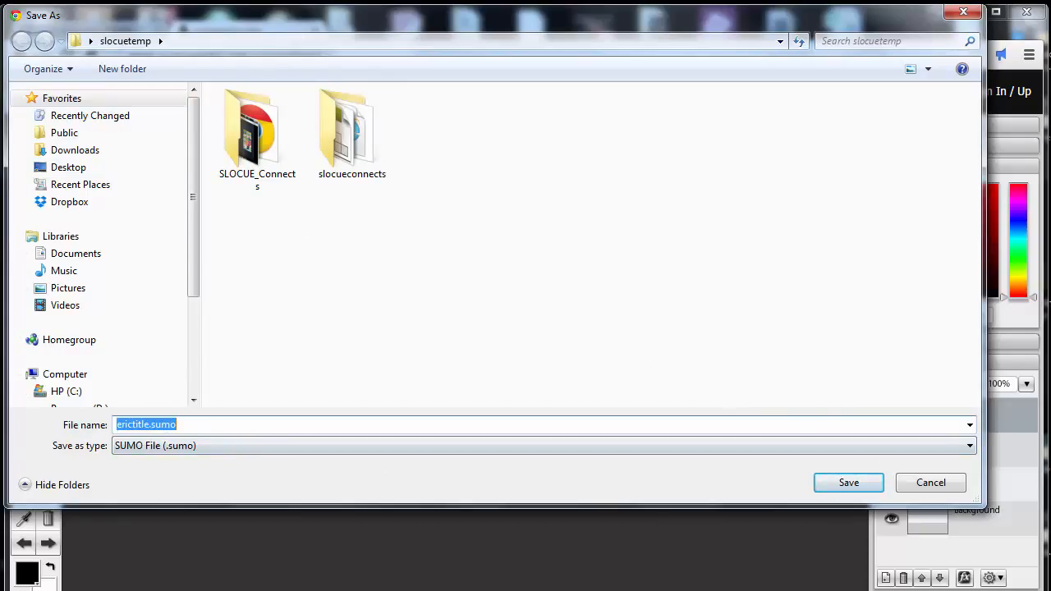
pyautogui.click(857, 481)
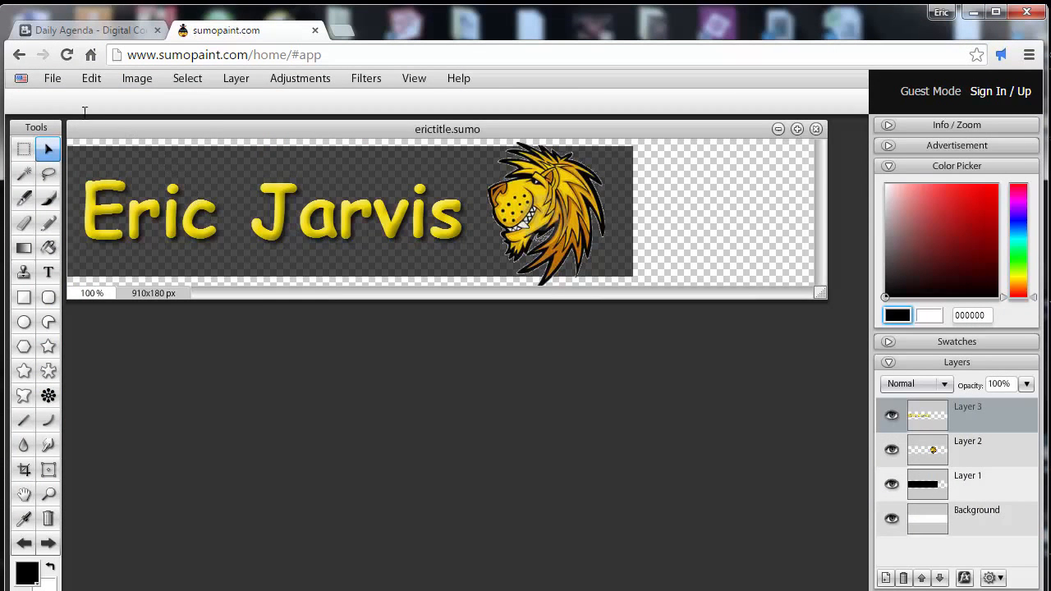
# Step: Save a JPG copy of the banner as erictitle.jpg in slocuetemp
pyautogui.click(53, 78)
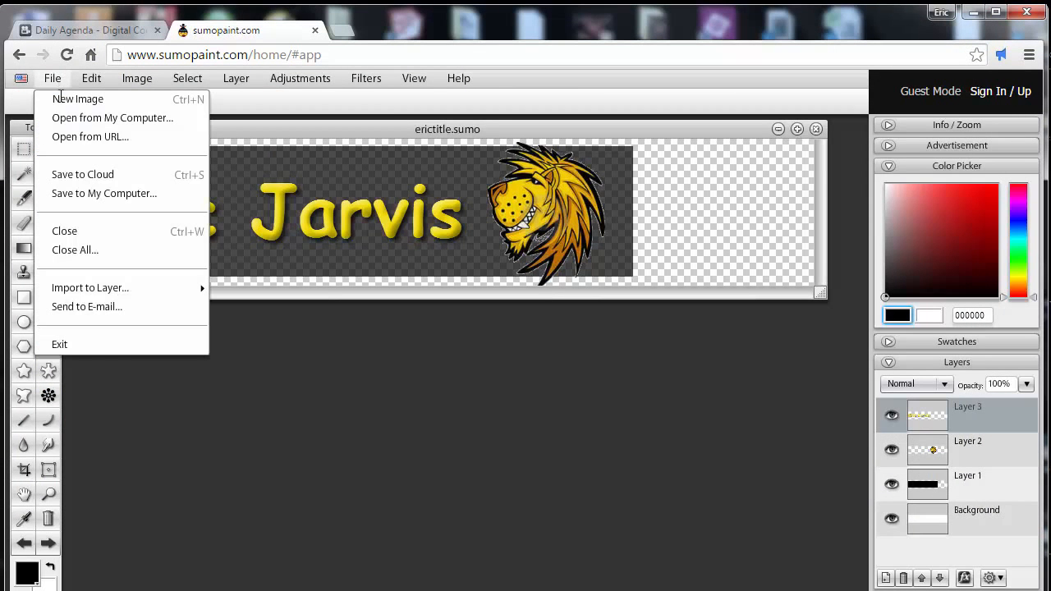
pyautogui.click(78, 193)
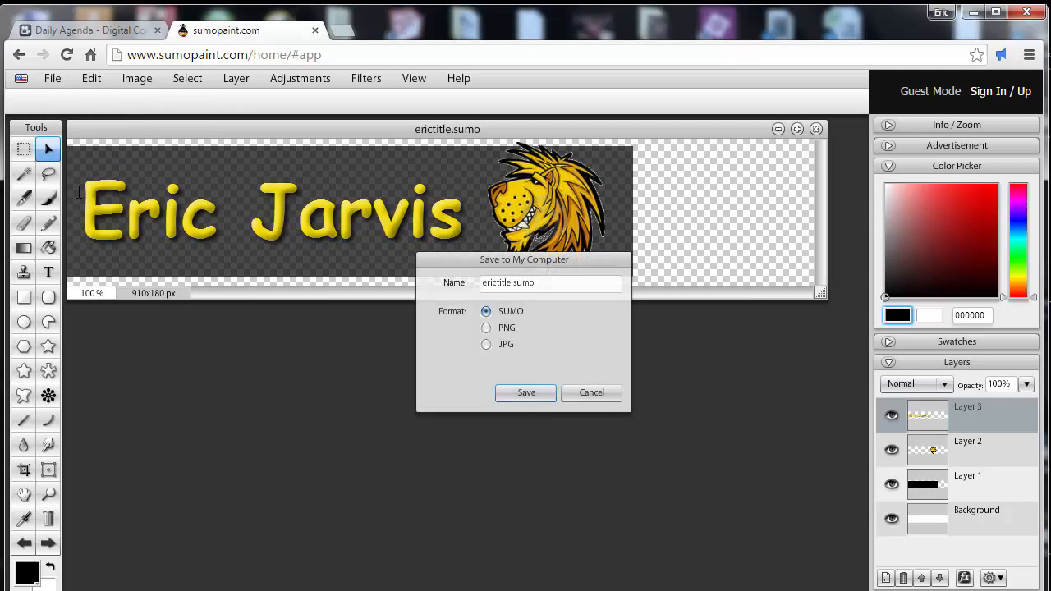
pyautogui.click(488, 345)
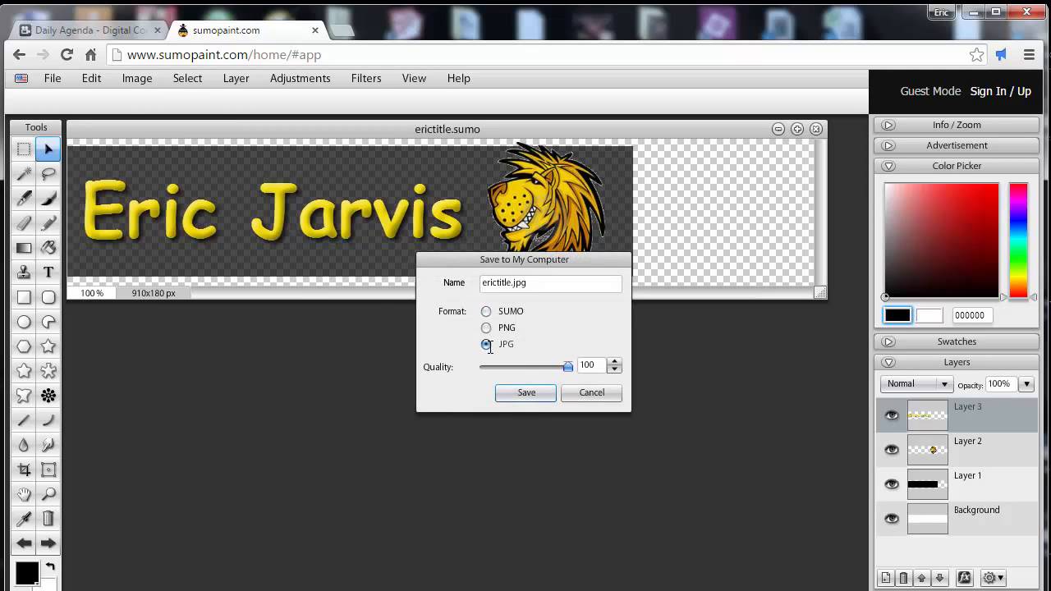
pyautogui.click(526, 392)
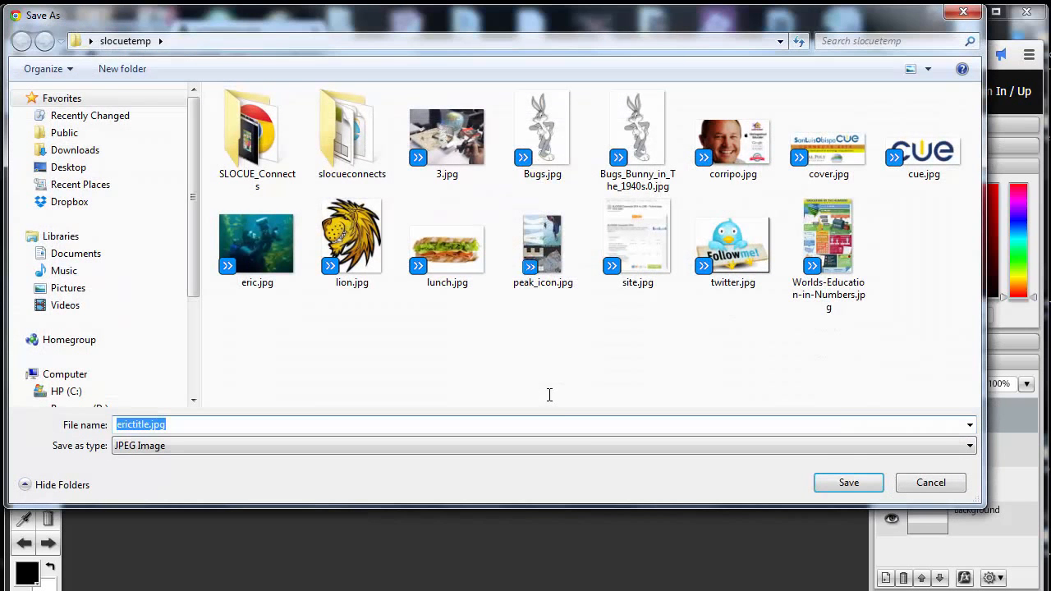
pyautogui.click(836, 485)
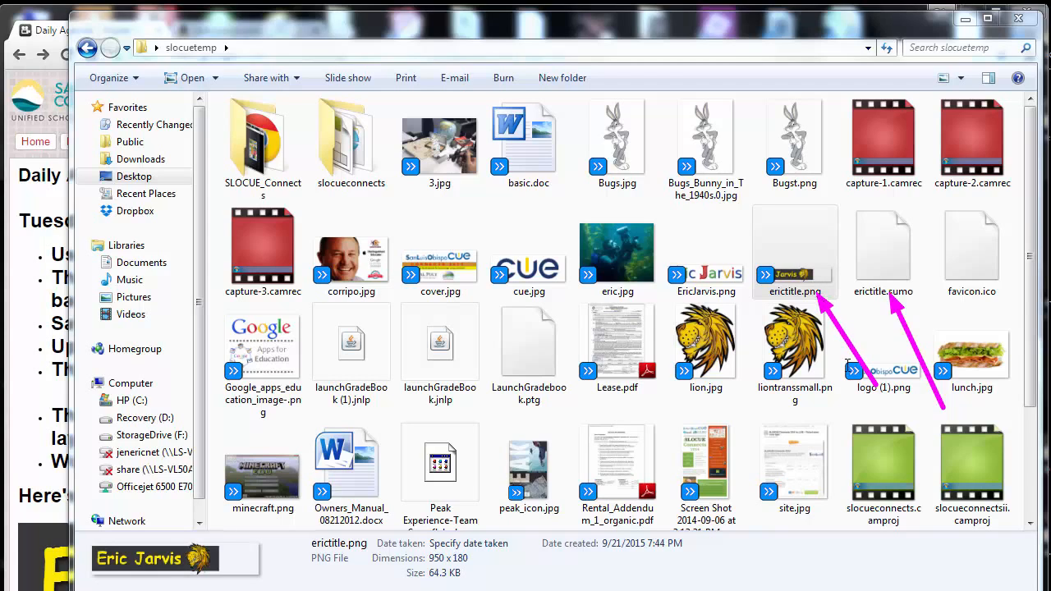
# Step: Preview erictitle.png in the photo viewer, close it, and return to the browser
pyautogui.click(804, 282)
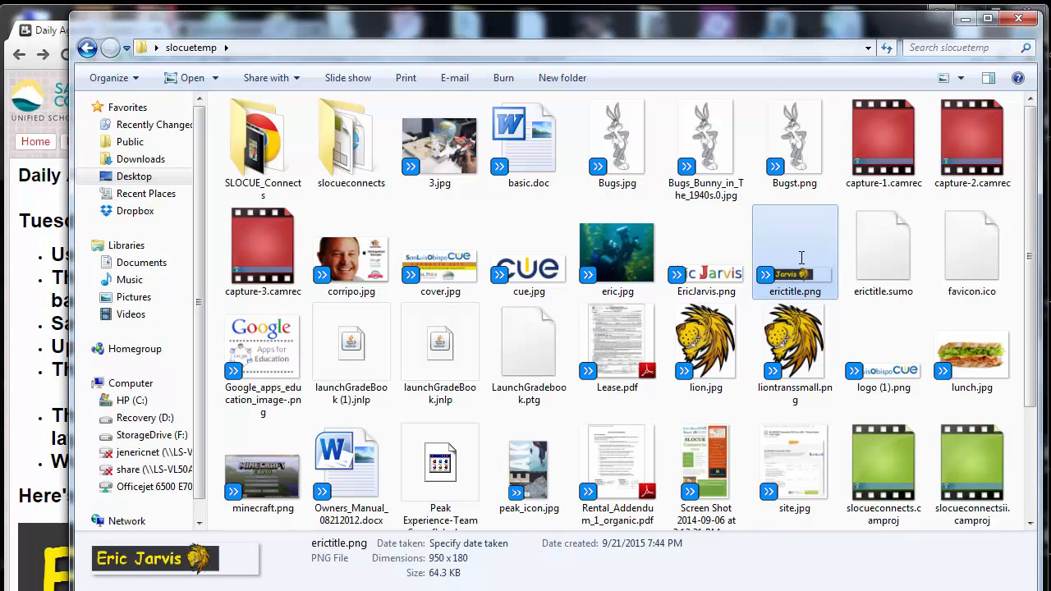
pyautogui.doubleClick(800, 260)
pyautogui.doubleClick(796, 262)
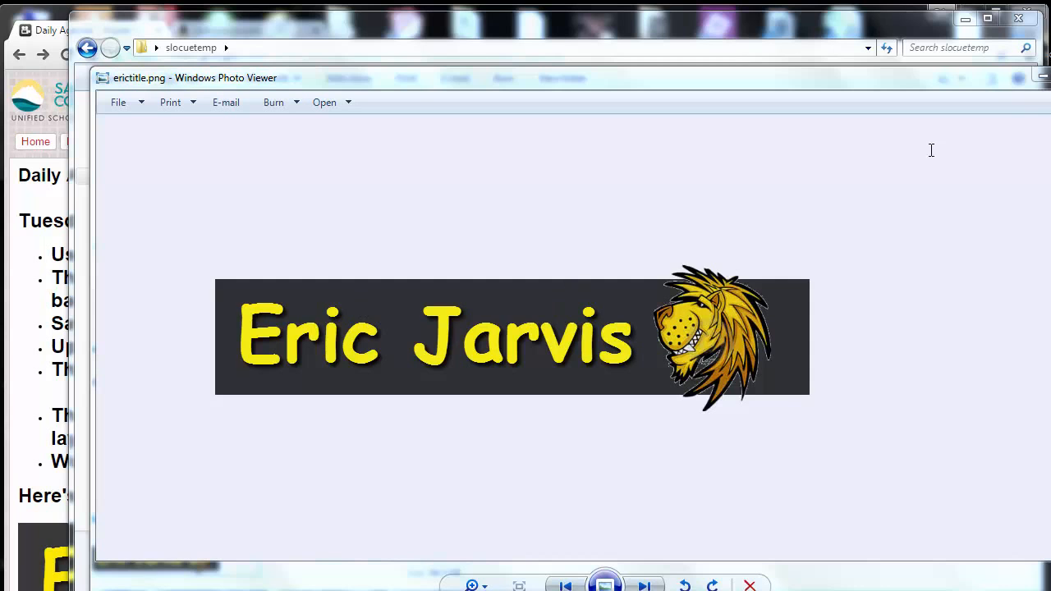
pyautogui.click(1050, 76)
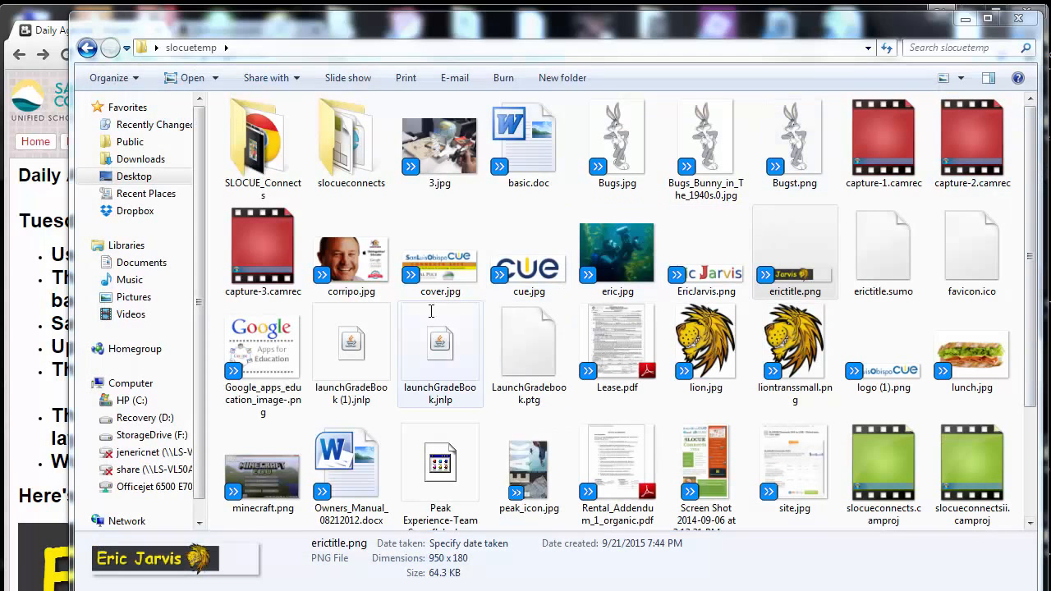
pyautogui.click(27, 18)
# Step: Close the banner without saving and reopen erictitle.sumo from the computer
pyautogui.click(245, 26)
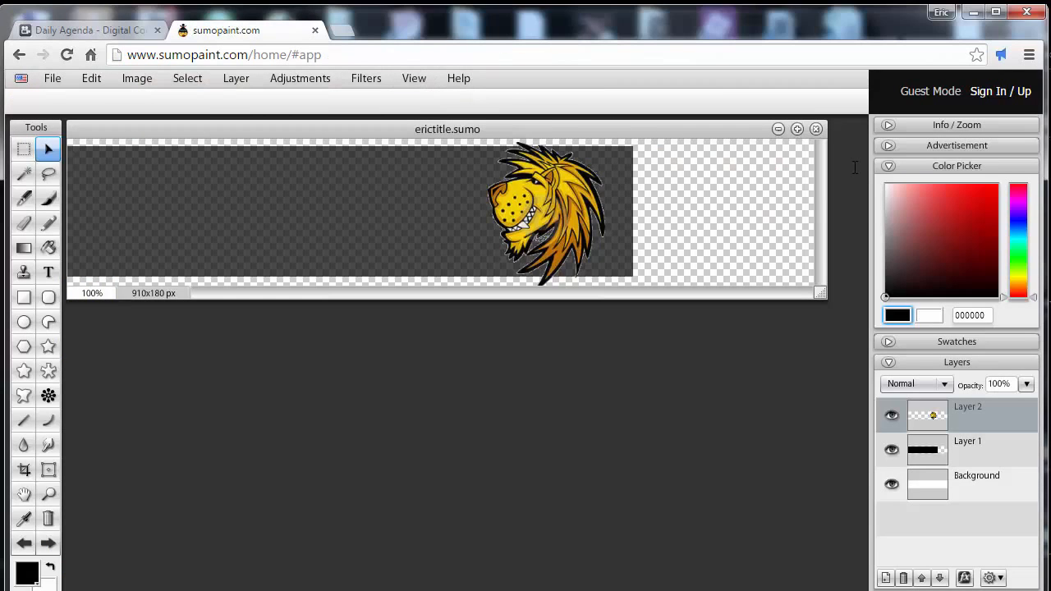
pyautogui.click(815, 129)
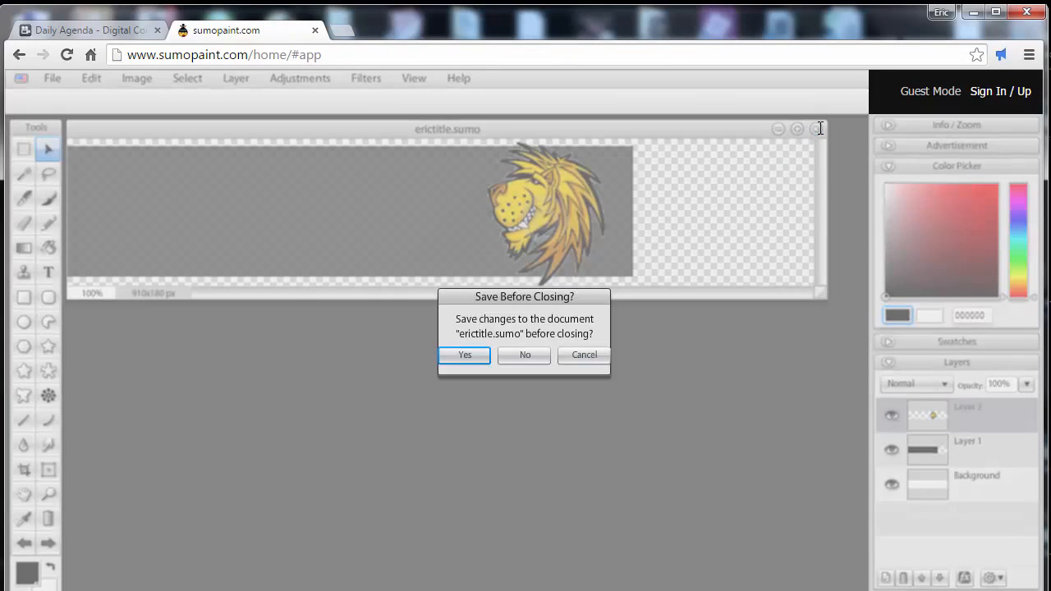
pyautogui.click(525, 355)
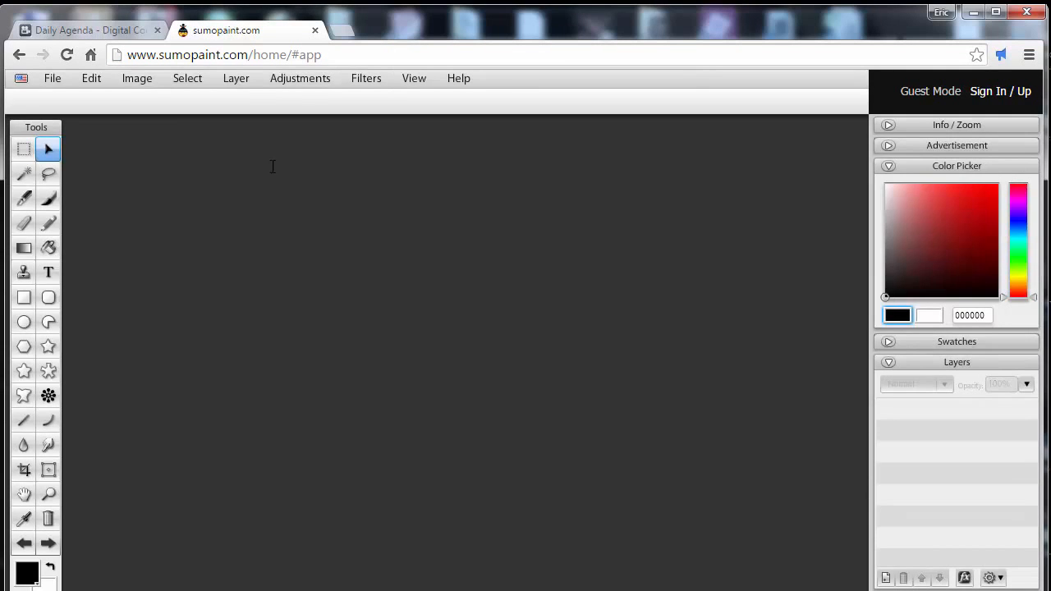
pyautogui.click(52, 78)
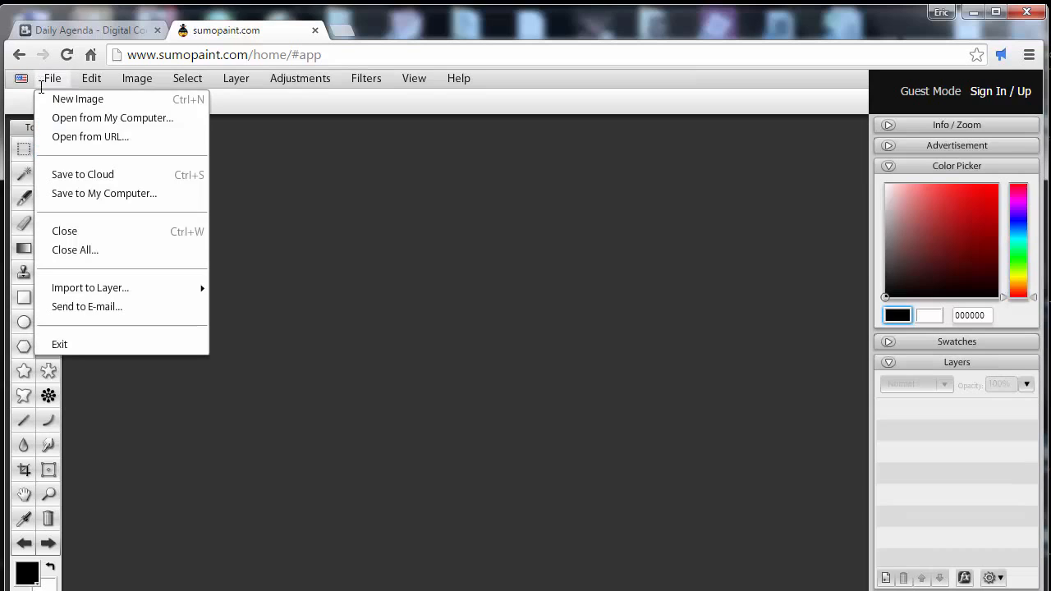
pyautogui.click(66, 122)
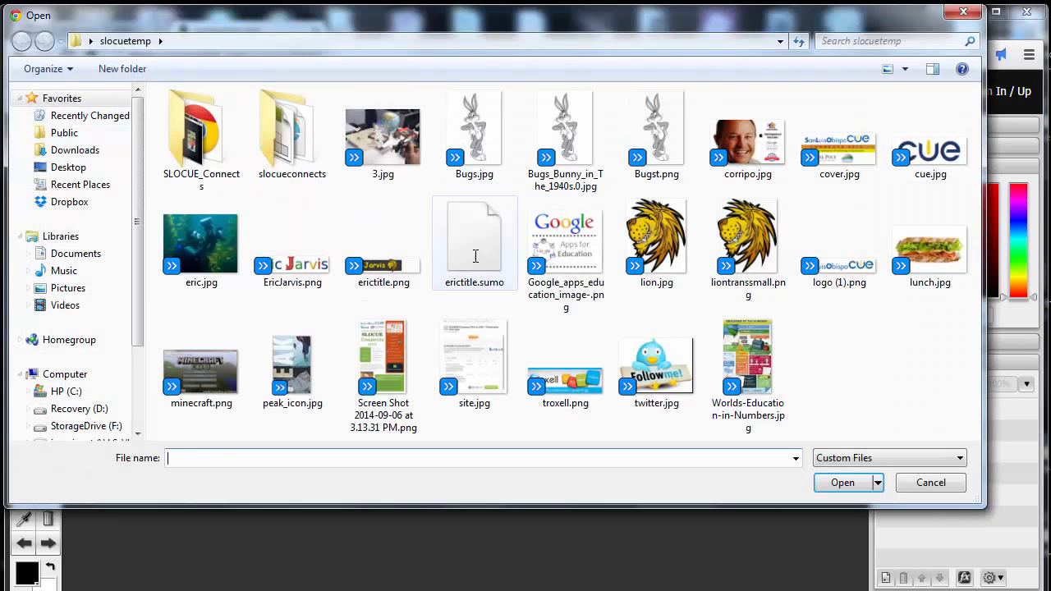
pyautogui.doubleClick(474, 257)
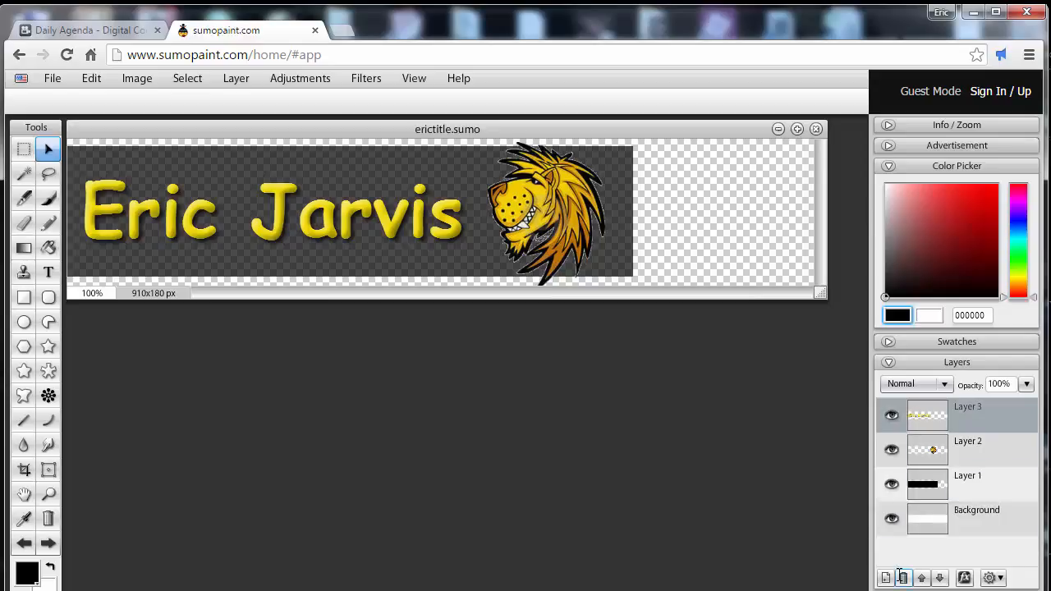
# Step: Delete the name text layer, add a new empty layer, and start a text box at the bar's left
pyautogui.click(952, 414)
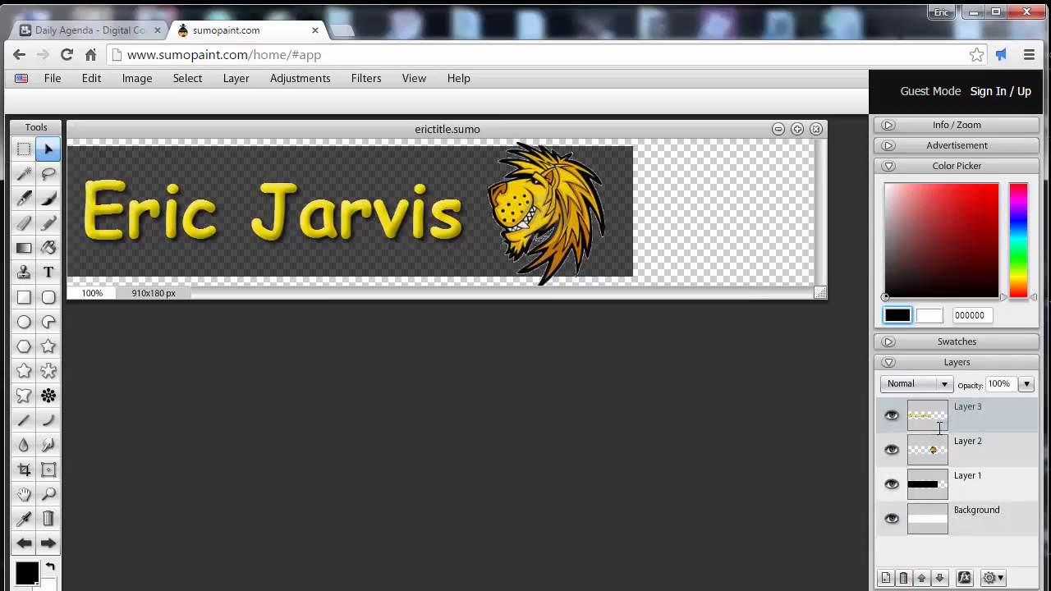
pyautogui.moveTo(445, 218)
pyautogui.mouseDown()
pyautogui.moveTo(493, 225)
pyautogui.moveTo(457, 212)
pyautogui.mouseUp()
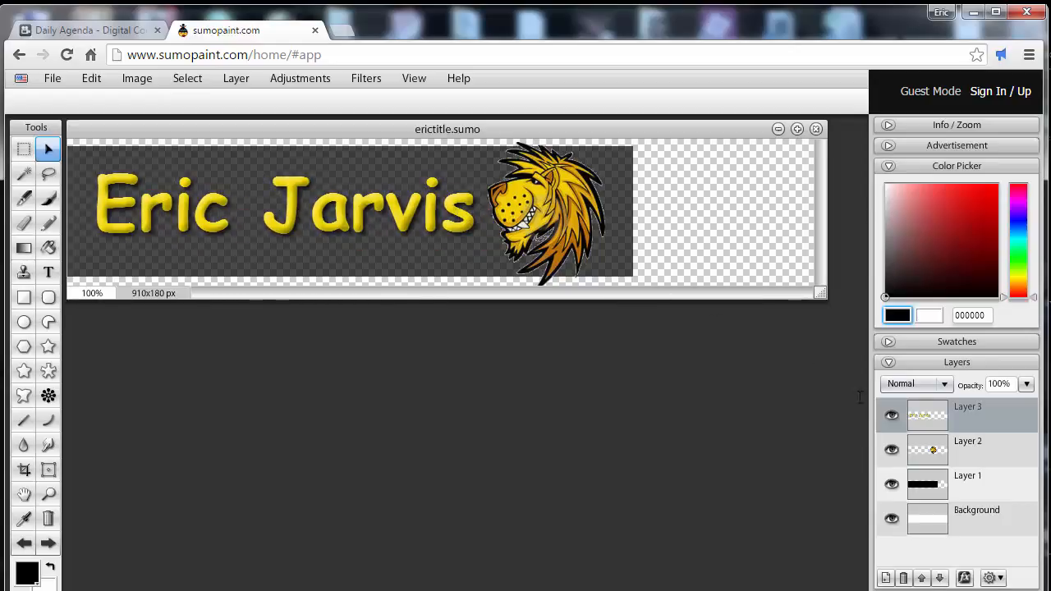
pyautogui.click(904, 578)
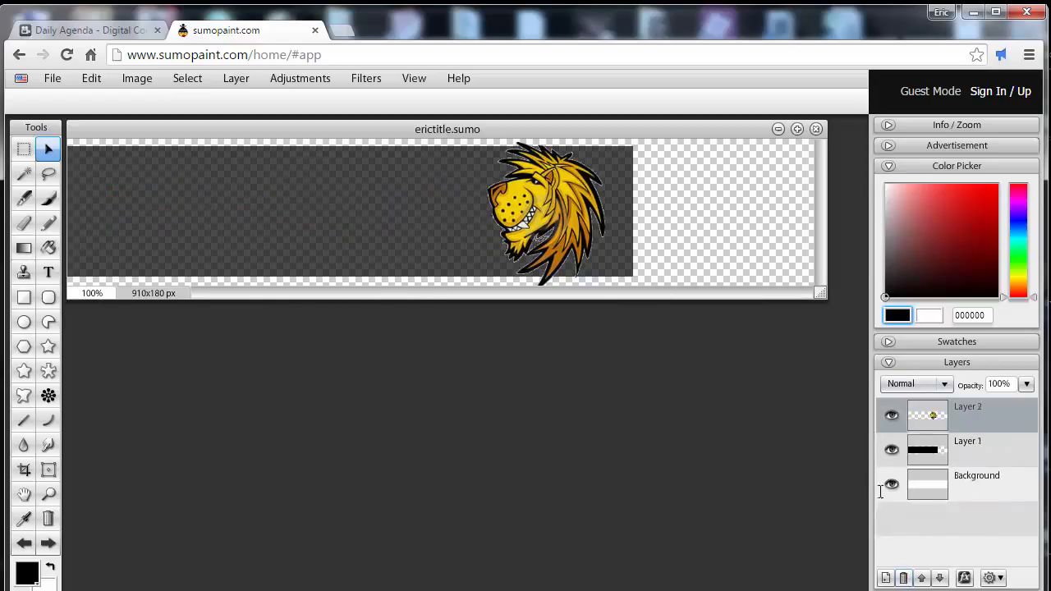
pyautogui.click(887, 576)
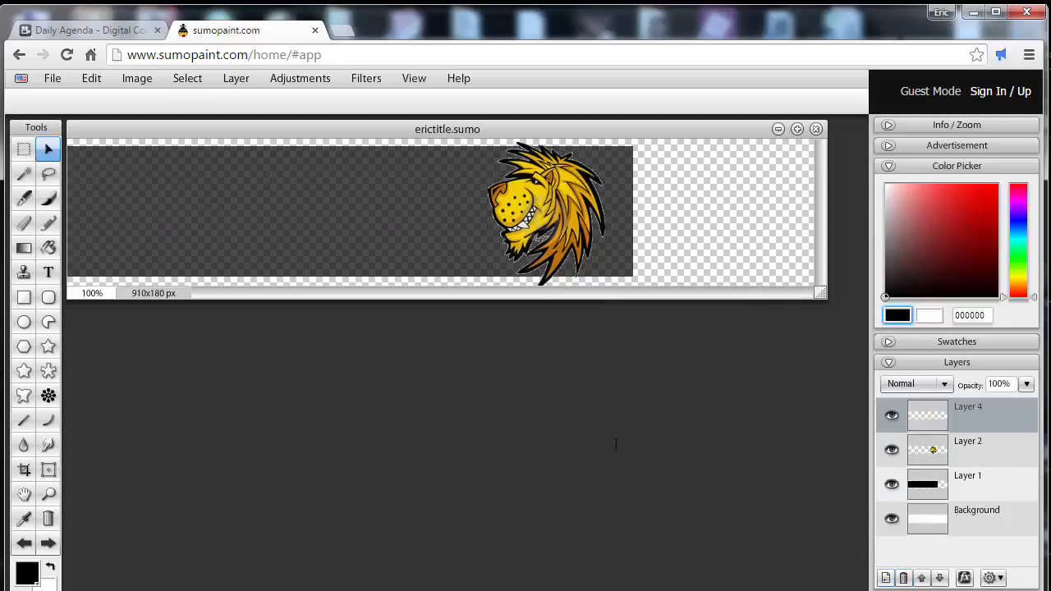
pyautogui.click(48, 271)
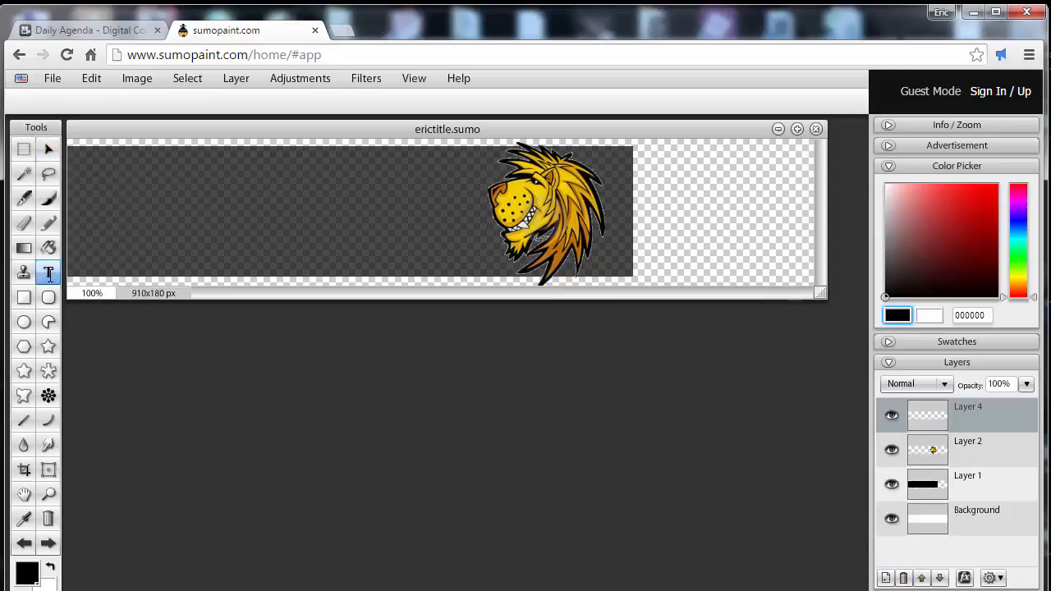
pyautogui.click(81, 170)
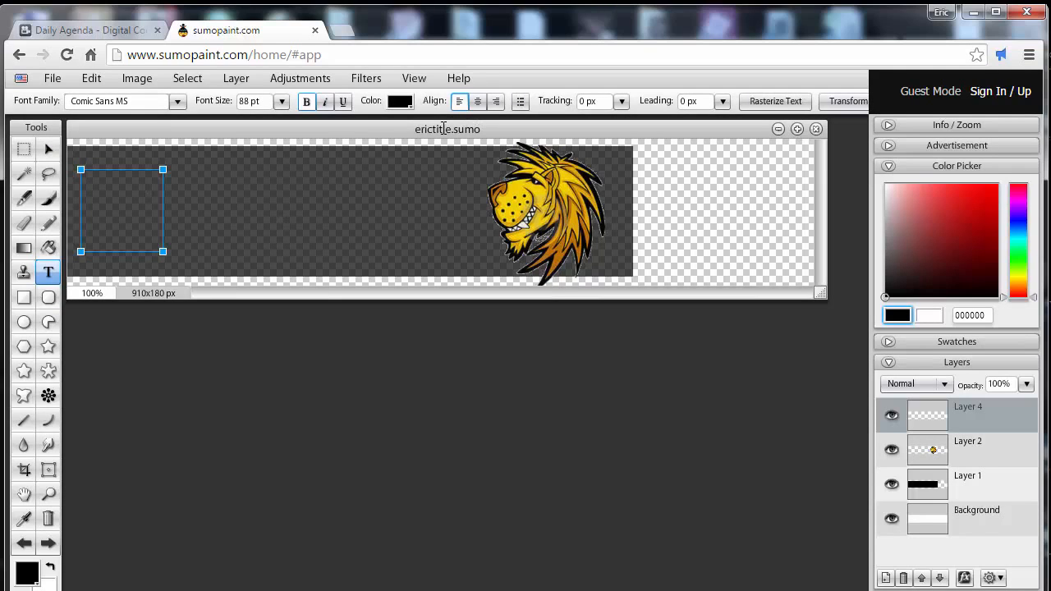
# Step: Make the text italic and yellow fedb06, then type the new name
pyautogui.click(324, 101)
pyautogui.click(399, 101)
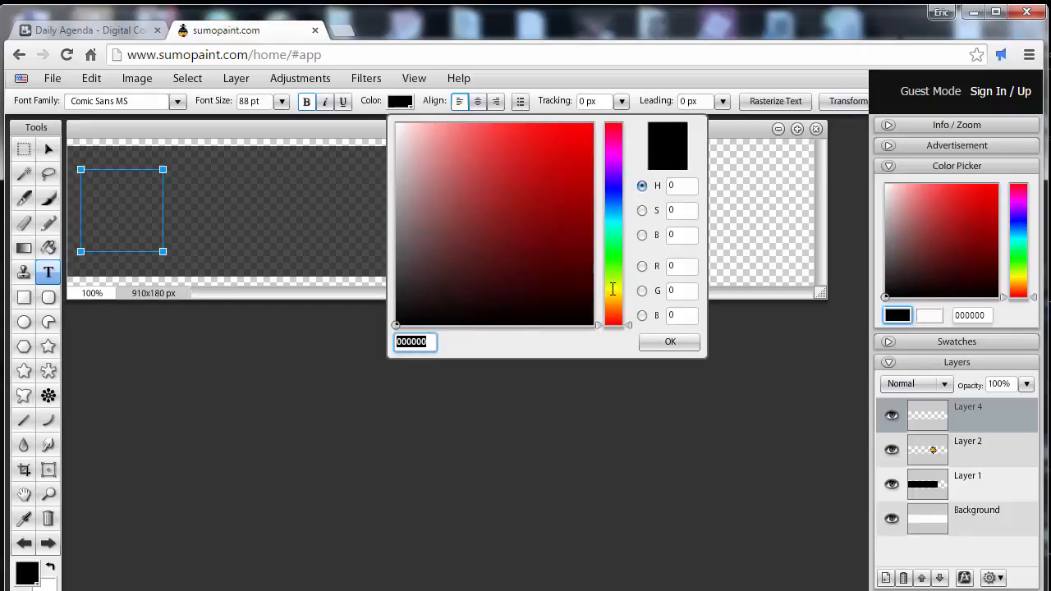
pyautogui.click(553, 255)
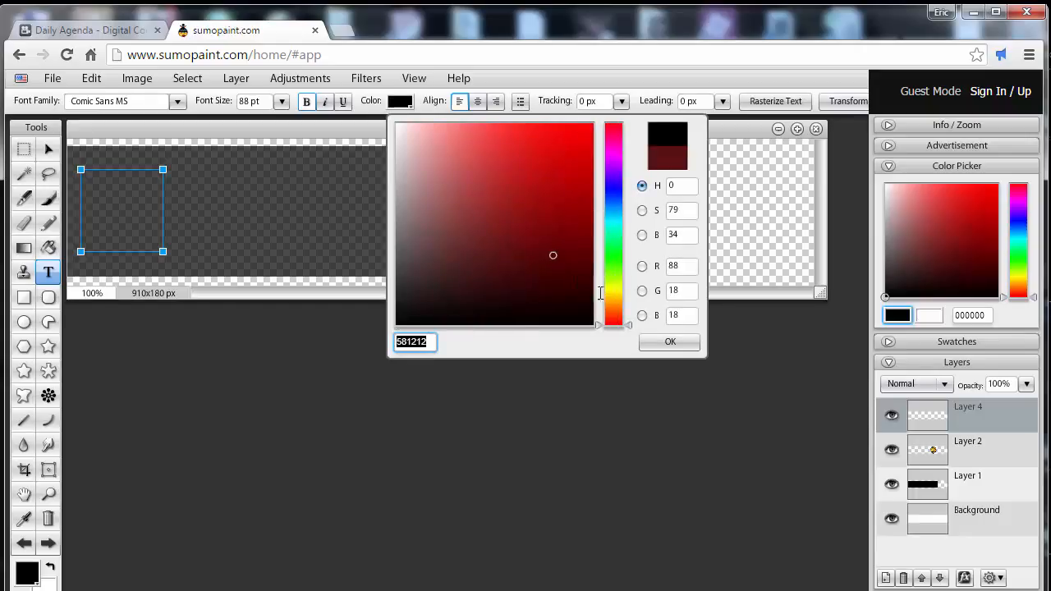
pyautogui.click(615, 290)
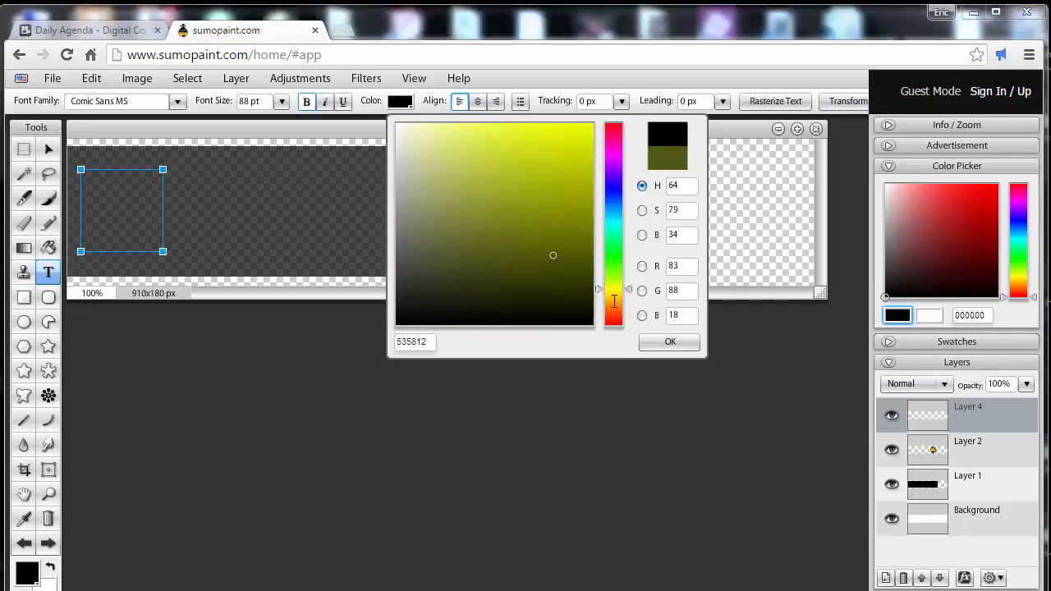
pyautogui.click(620, 293)
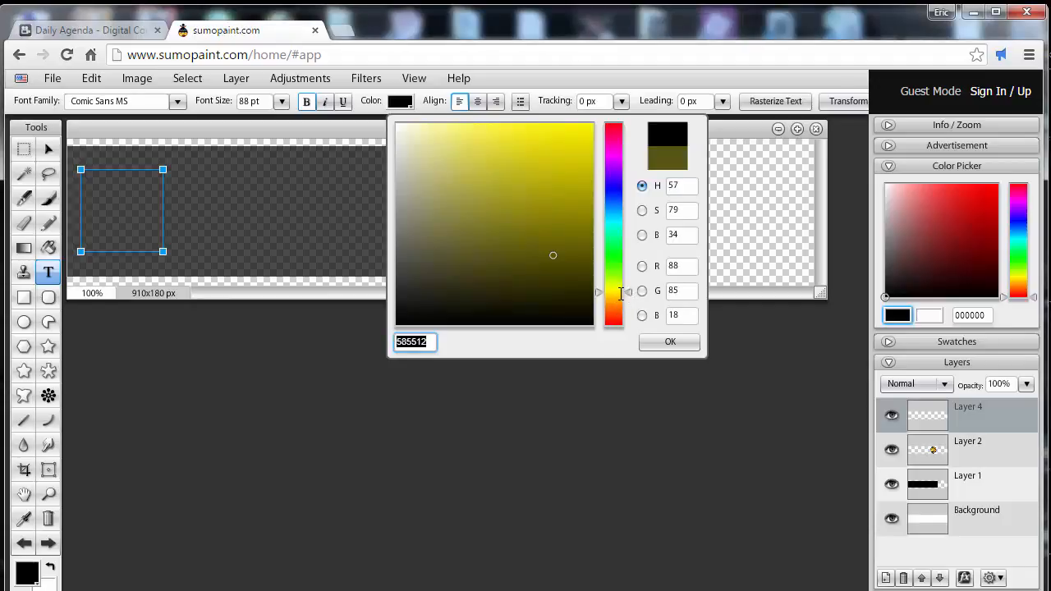
pyautogui.click(618, 296)
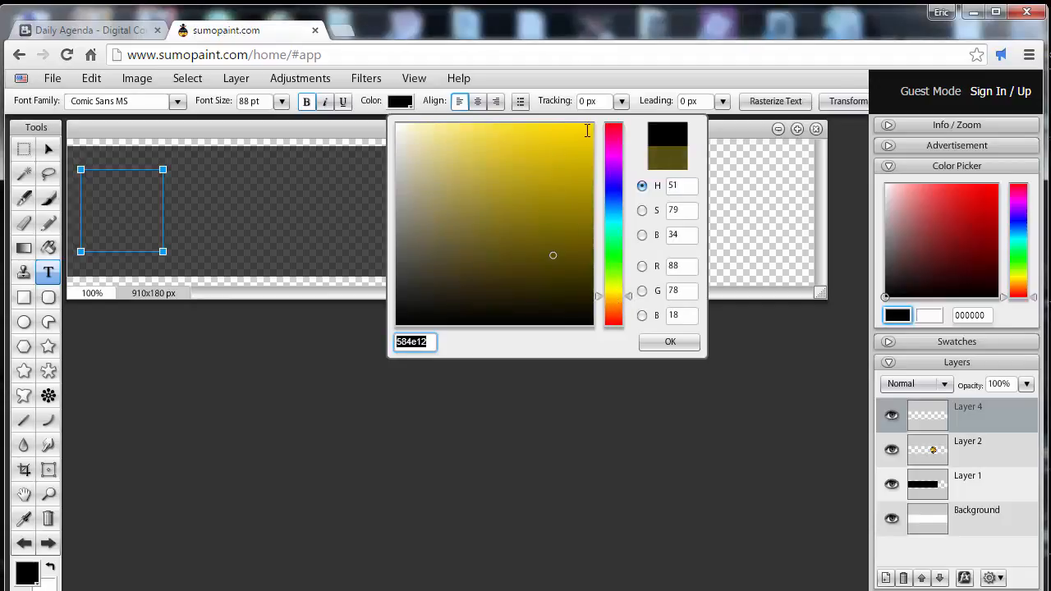
pyautogui.click(588, 124)
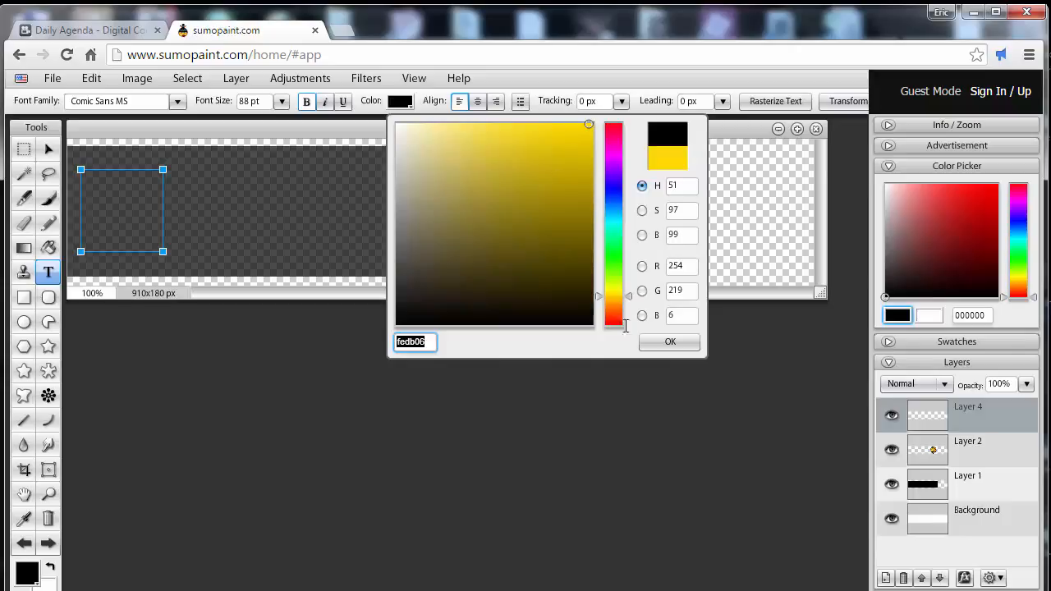
pyautogui.click(423, 343)
pyautogui.click(672, 342)
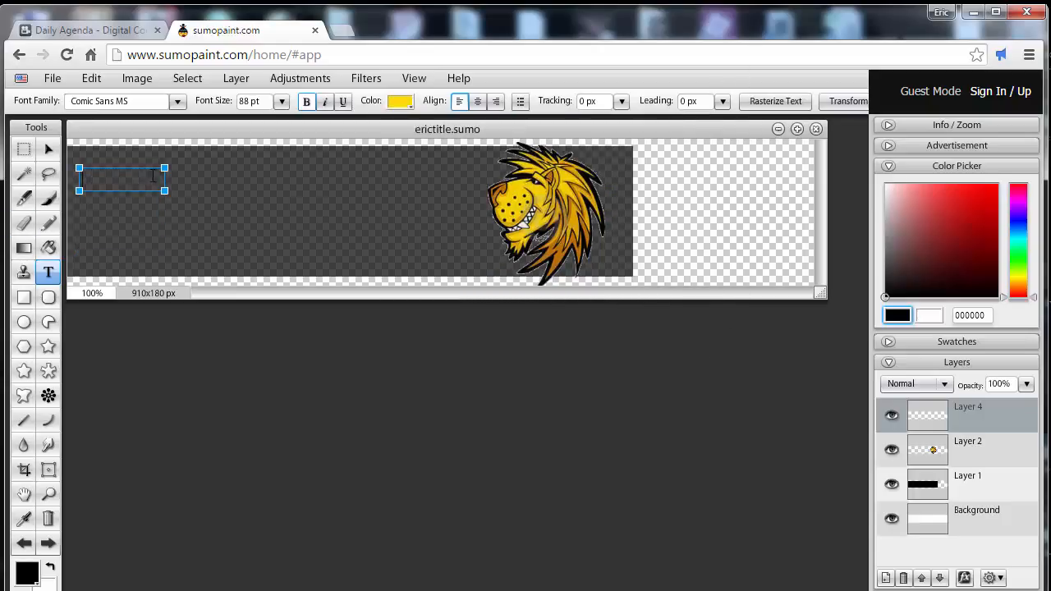
pyautogui.write('Jo')
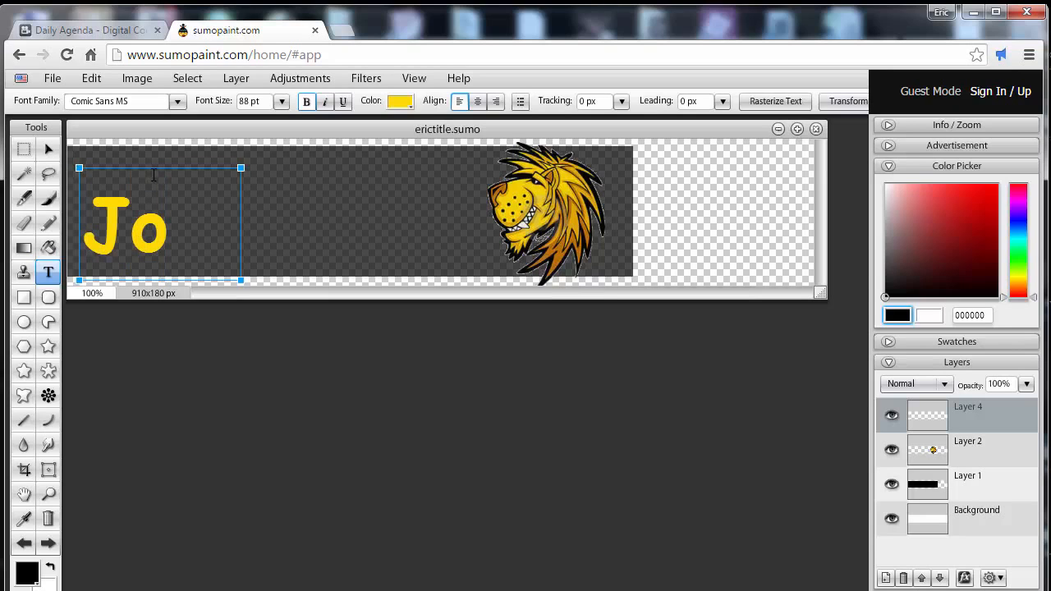
pyautogui.write('e S')
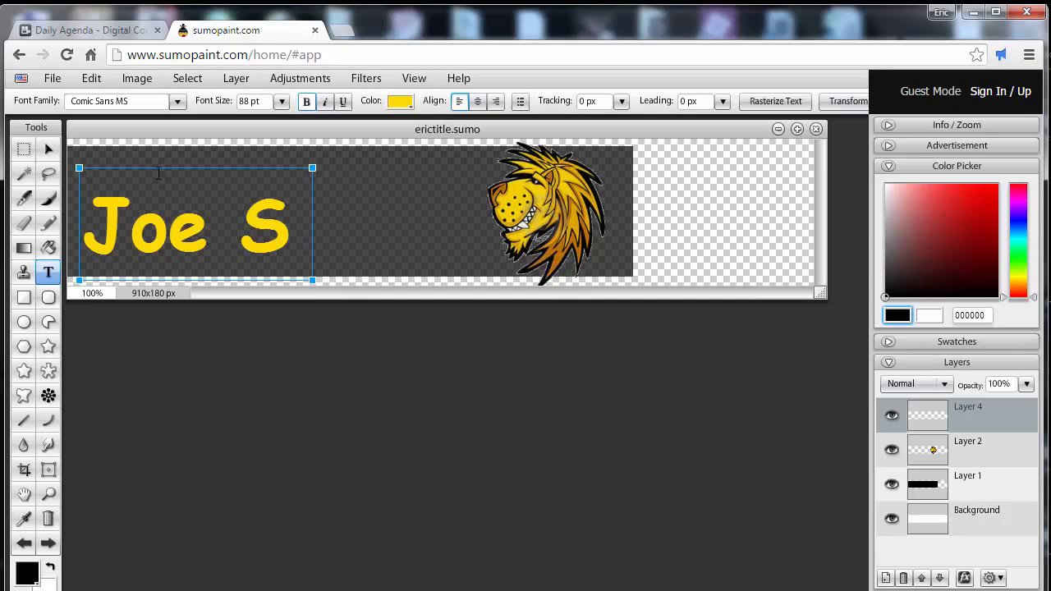
pyautogui.write('tudent')
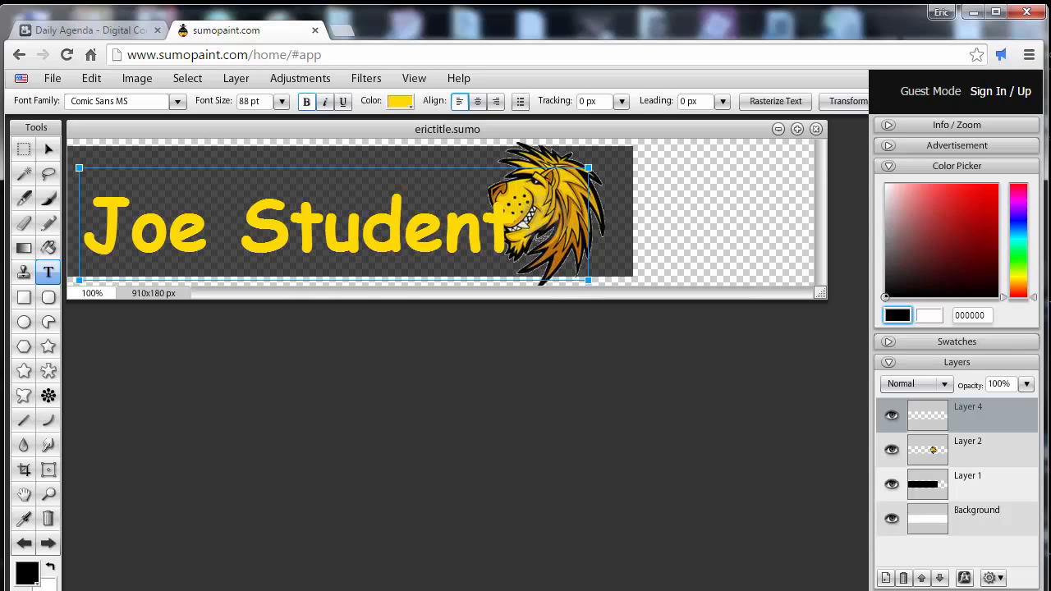